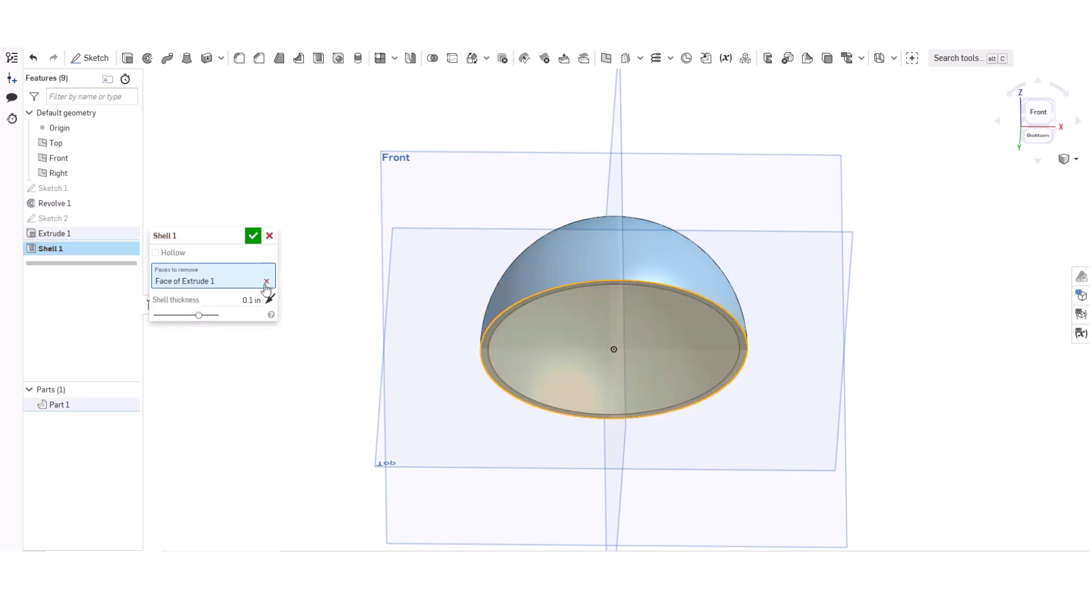
Cancel the open shell edit and shell the hemisphere again at 0.1 in thickness, removing its flat bottom face
left_click(269, 233)
right_click_drag(268, 235, 253, 195)
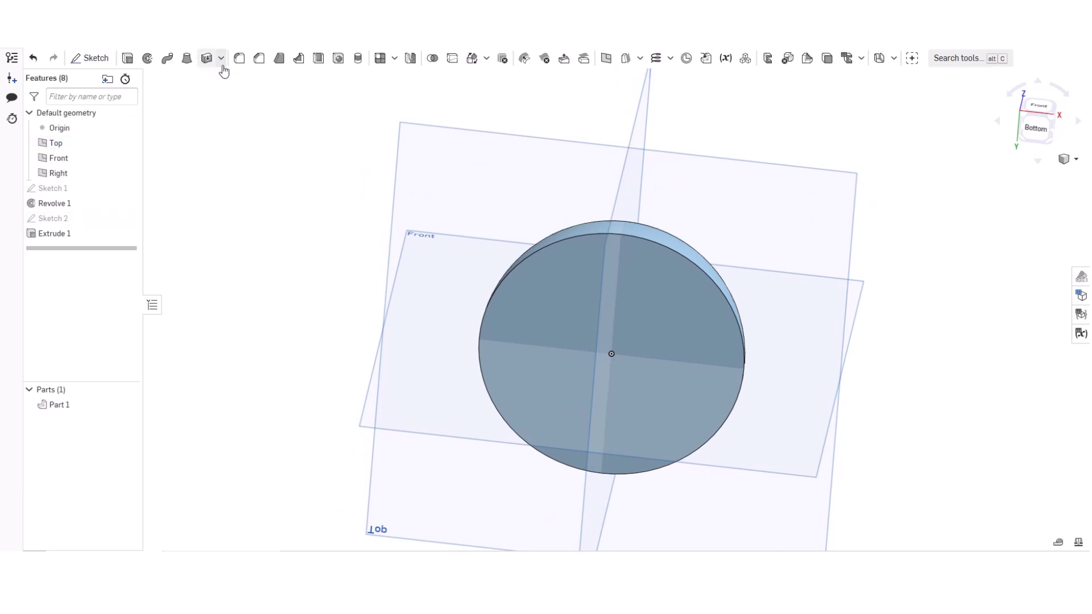
left_click(319, 58)
left_click(571, 312)
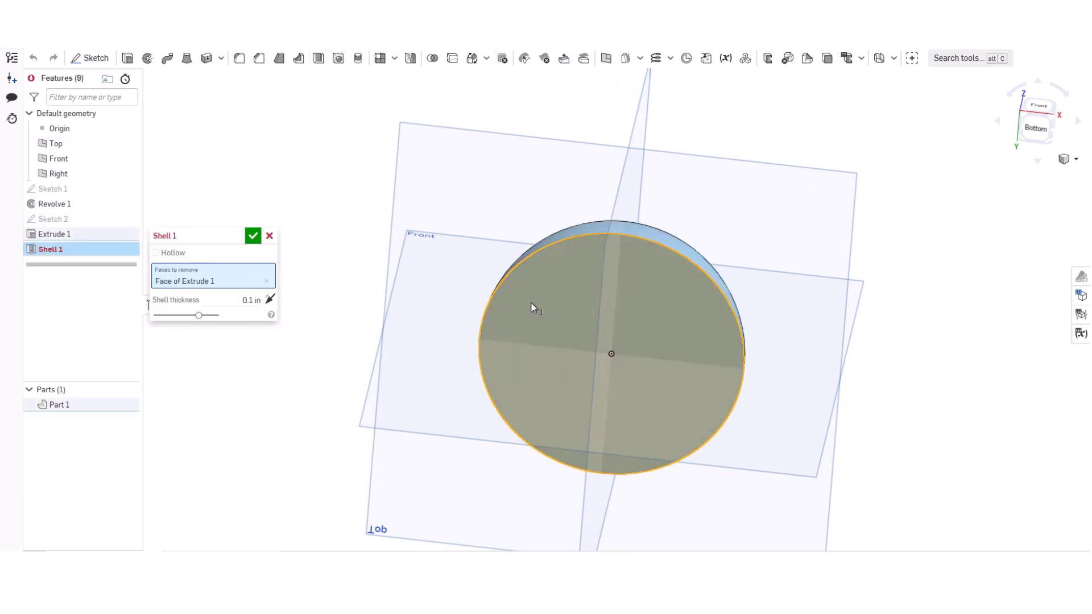
left_click(253, 236)
right_click_drag(275, 275, 358, 359)
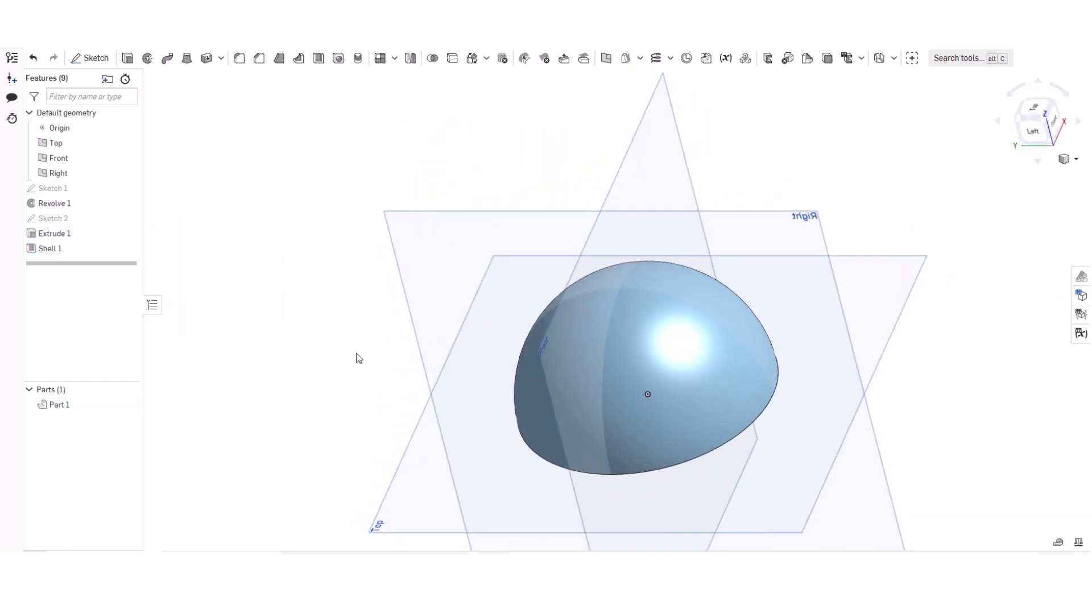
Add a red FF0000 face appearance to Extrude 1 and include the dome's outer revolved face
right_click(88, 229)
right_click(66, 249)
right_click(65, 234)
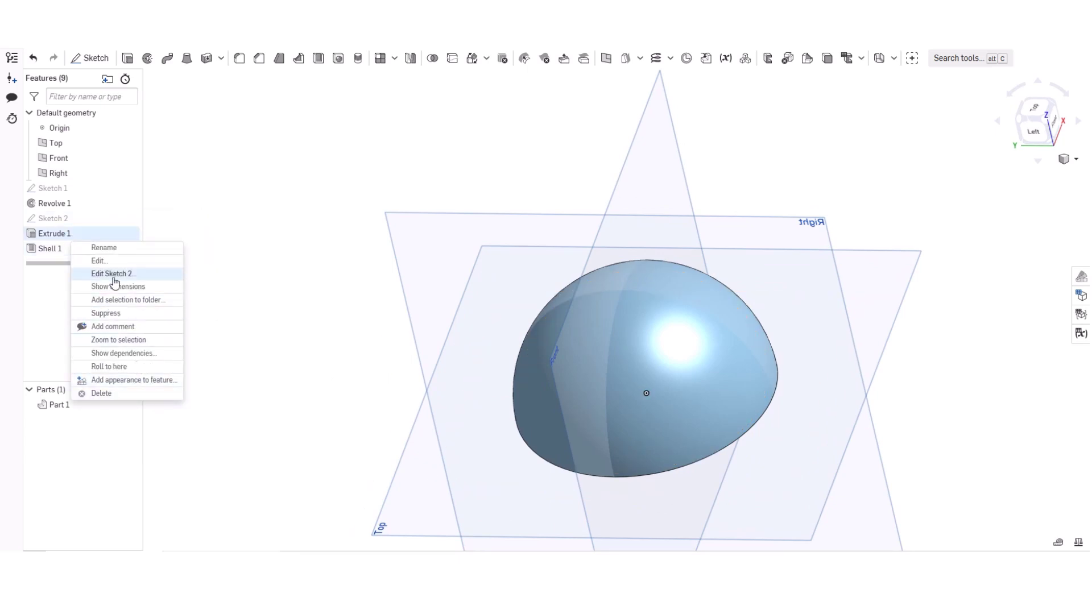
left_click(135, 380)
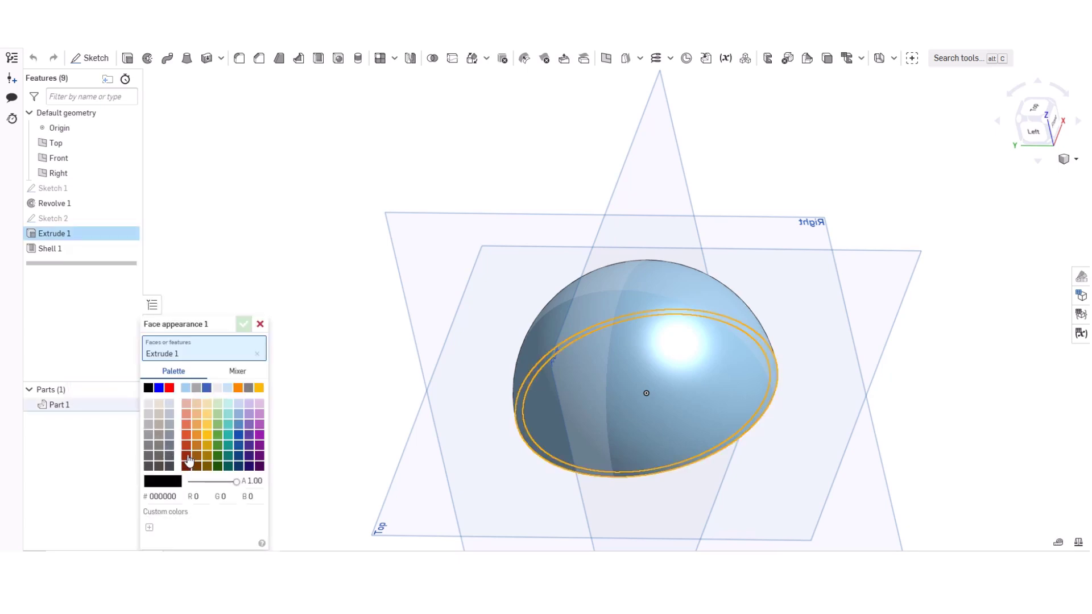
left_click(170, 388)
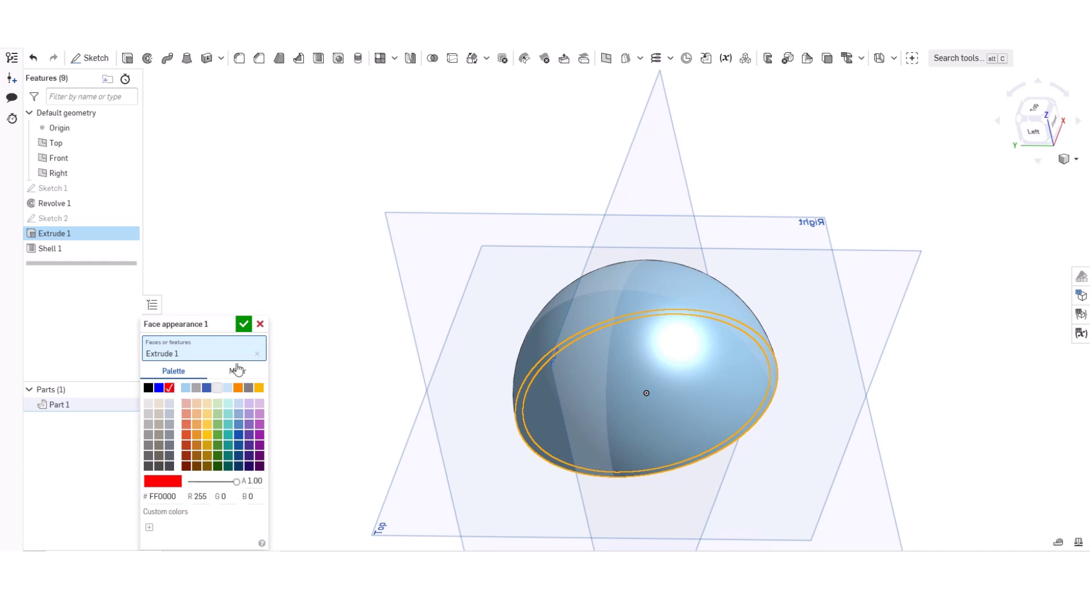
left_click(572, 308)
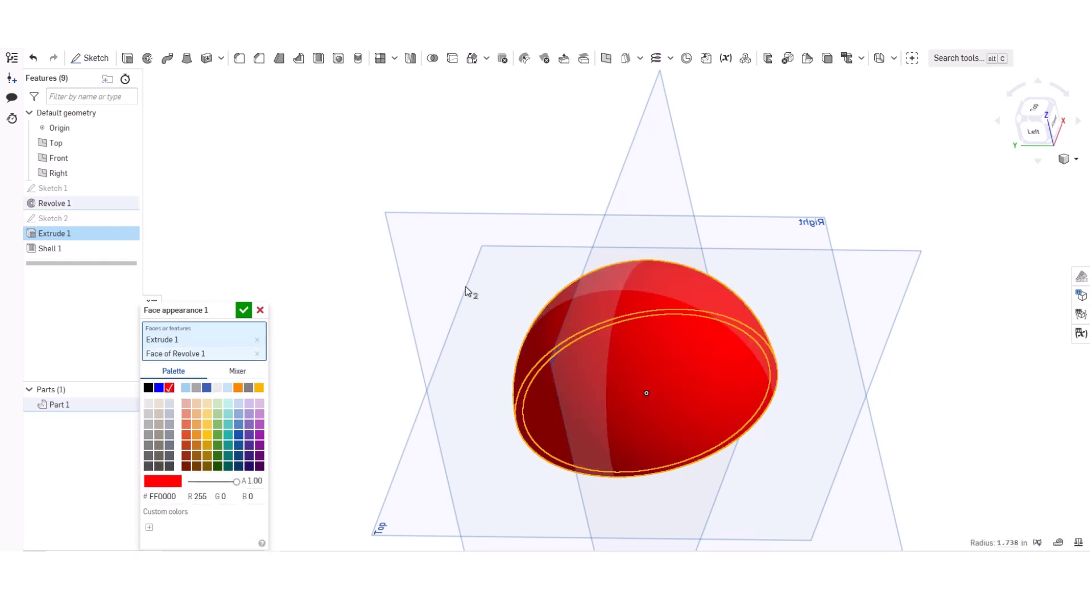
Include the shell's inner face in the red appearance and apply it
key("shift+Up")
key("Left")
key("Left")
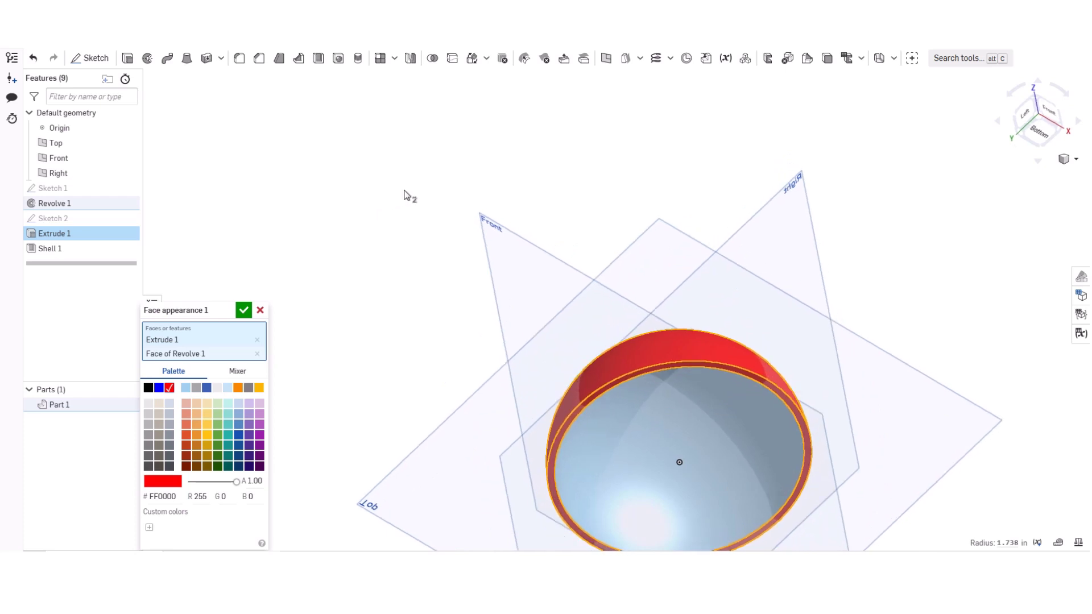
key("Left")
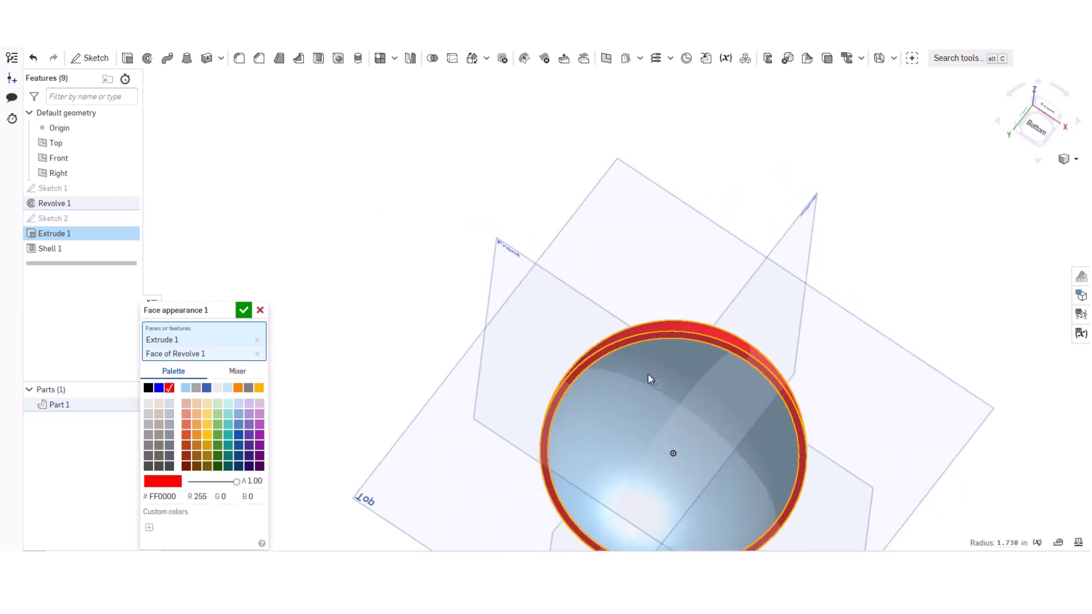
left_click(642, 398)
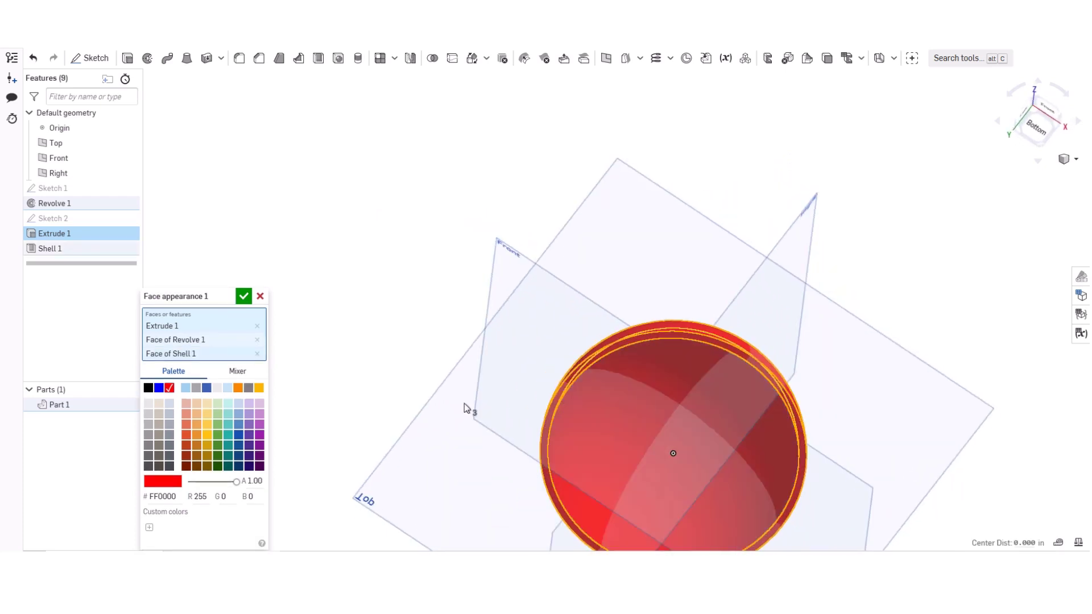
left_click(243, 296)
Examine the colored shell from the outside and from its open underside
key("Up")
key("Up")
key("Up")
key("Up")
key("Up")
key("Up")
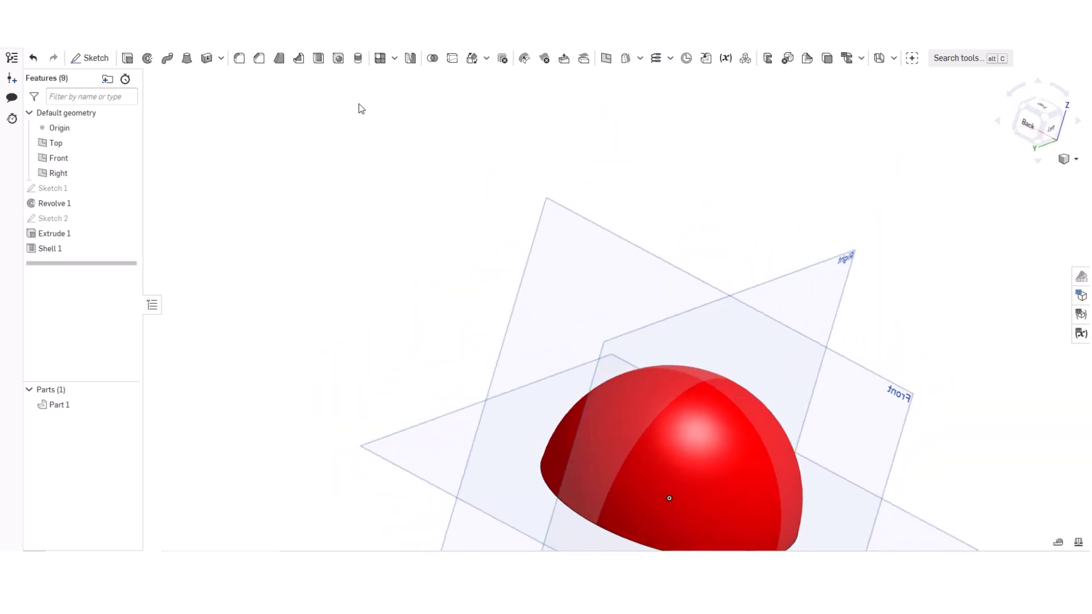
scroll(366, 102, "down", 3)
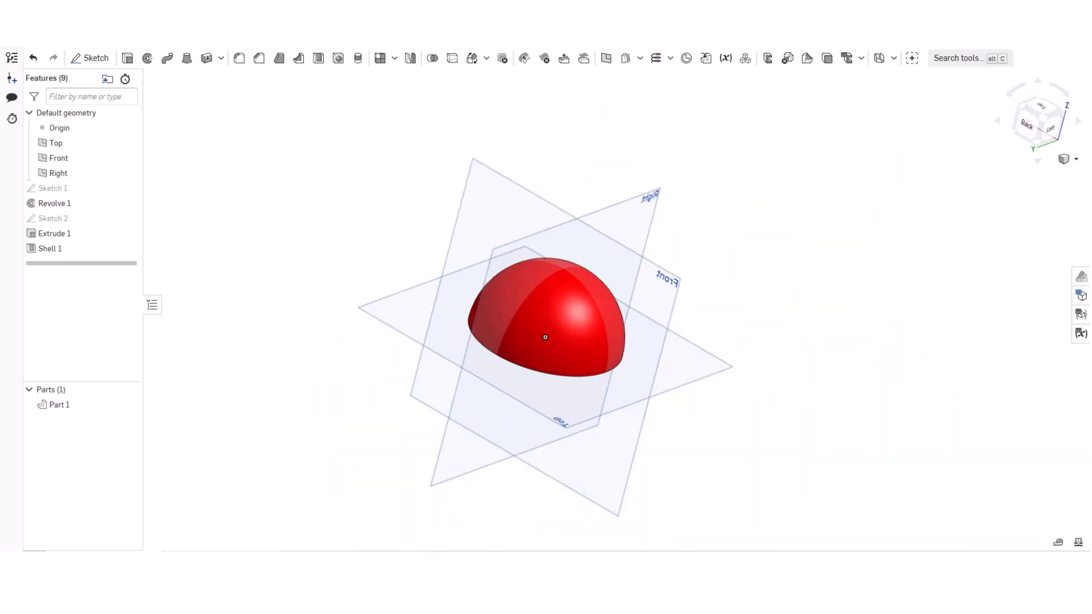
key("Up")
key("Up")
key("Up")
key("Up")
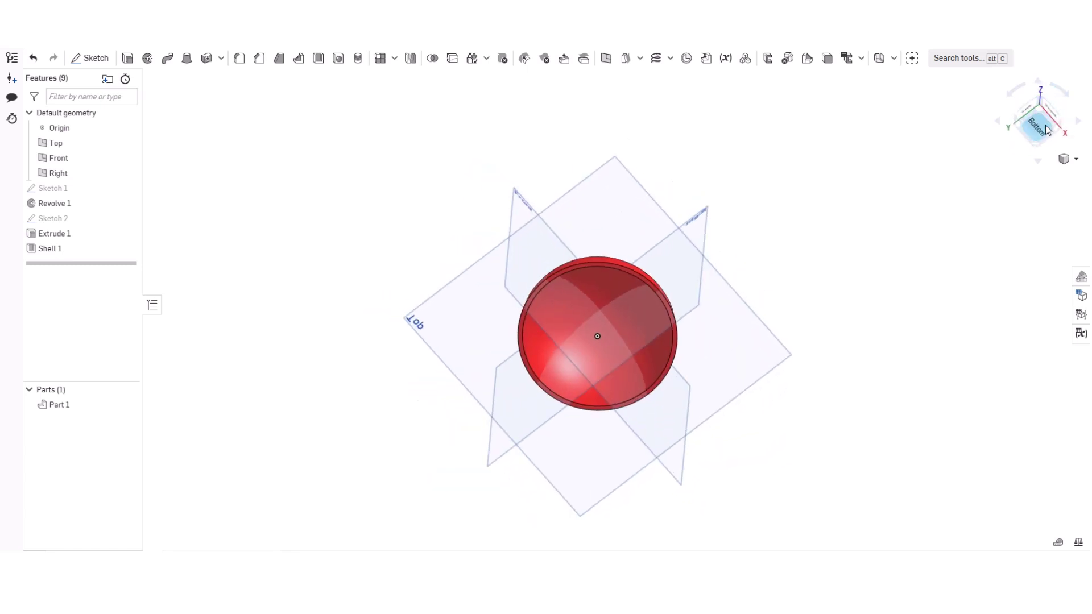
Sketch two origin-centered circles on the Top plane, one on the shell's outer rim and one about 3.27 in across on its inner rim
left_click(1036, 124)
left_click(89, 57)
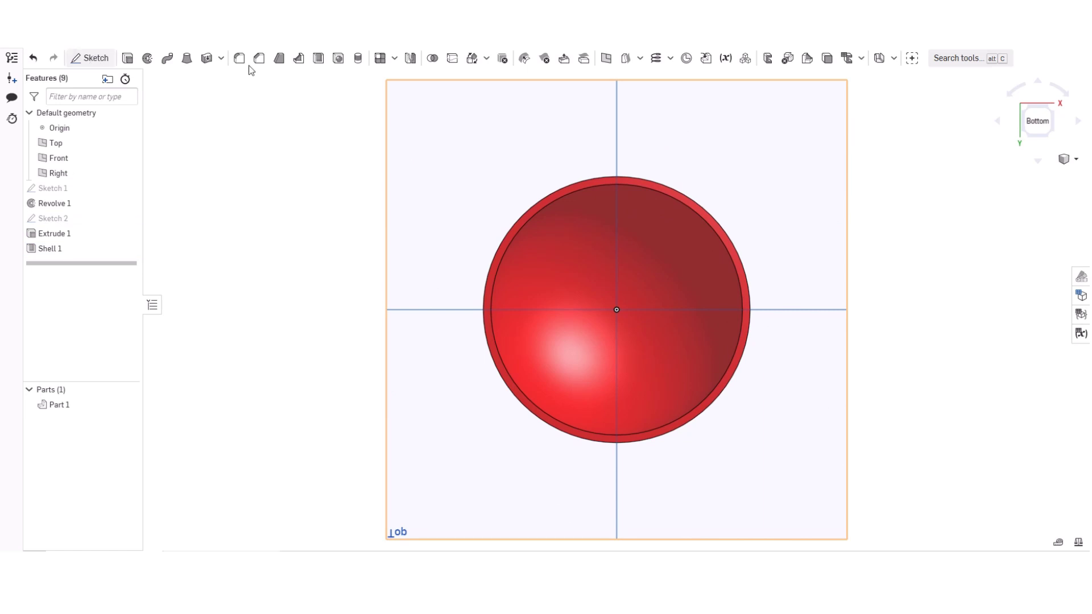
left_click(387, 135)
left_click(167, 58)
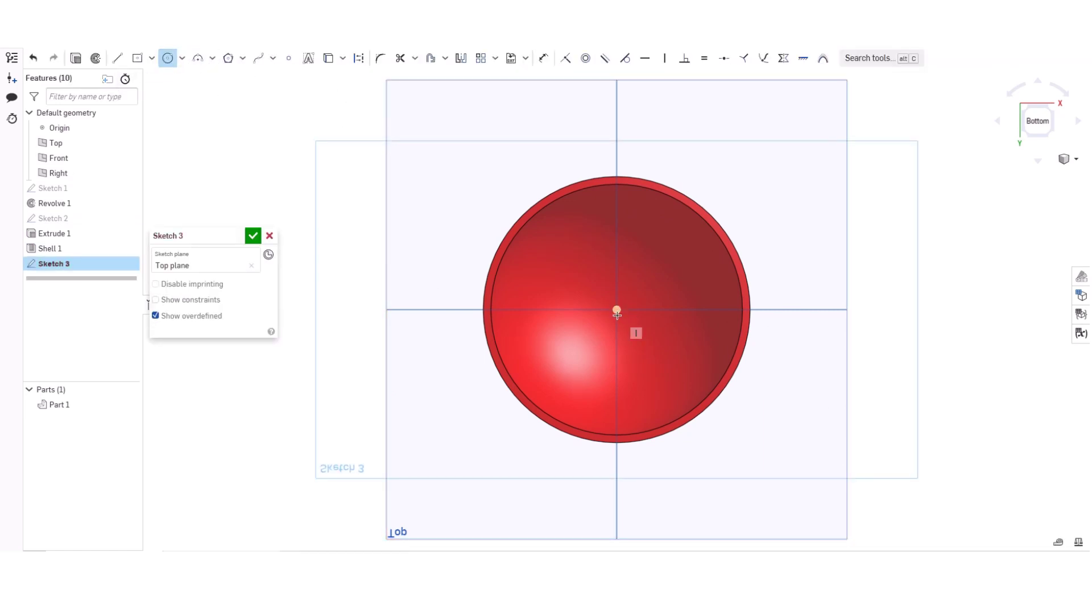
left_click(617, 311)
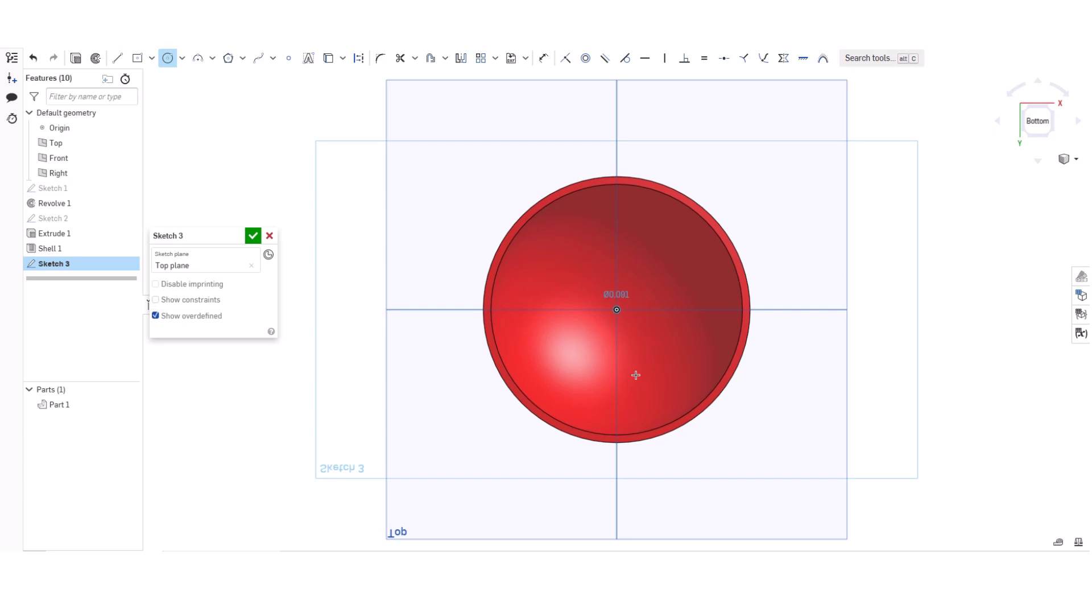
left_click(634, 442)
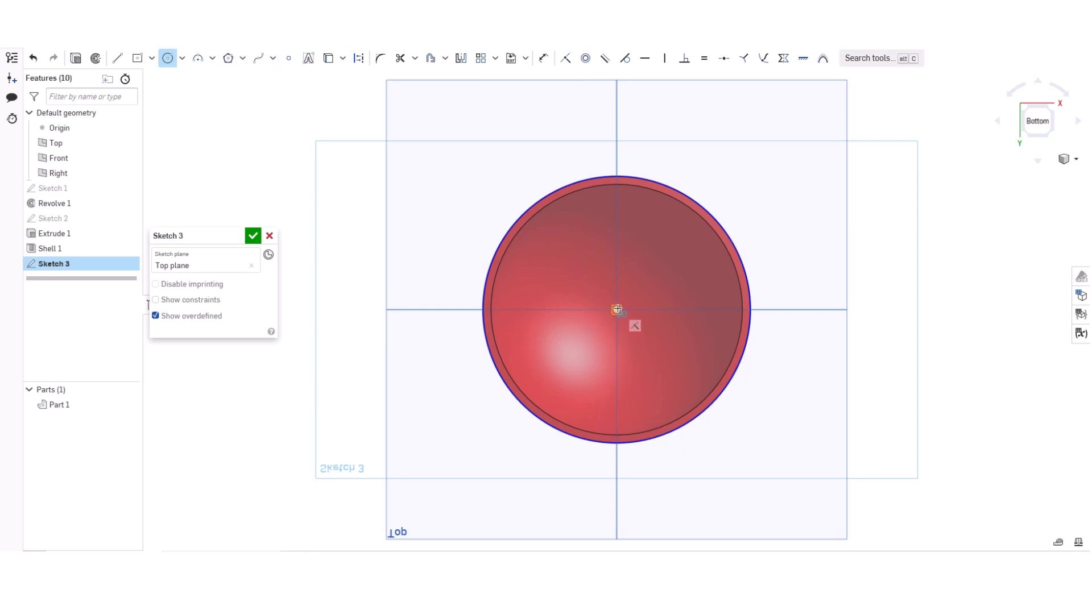
left_click(617, 308)
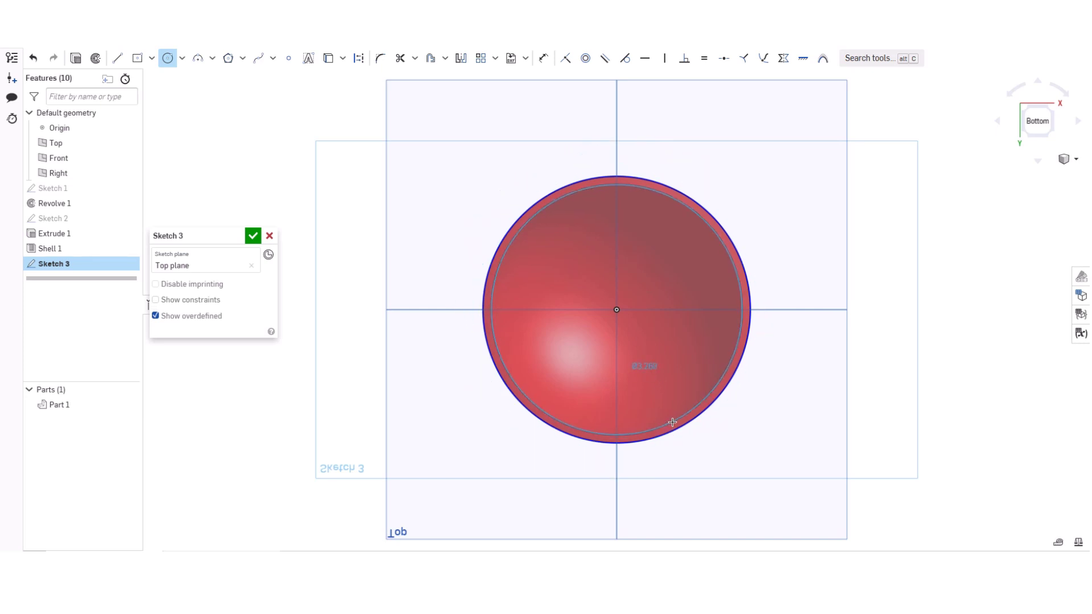
left_click(672, 422)
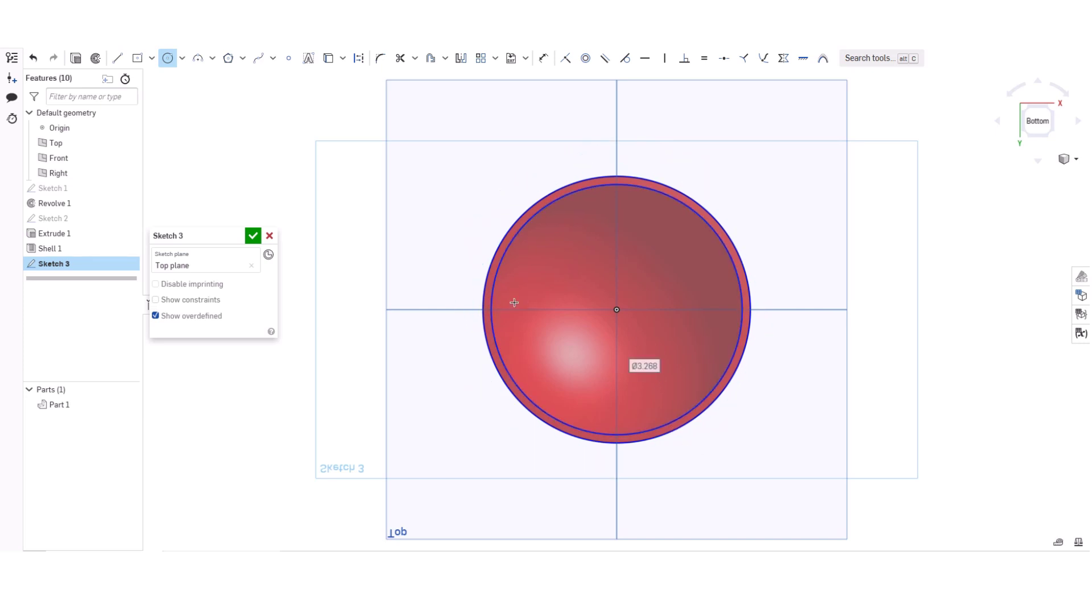
left_click(253, 237)
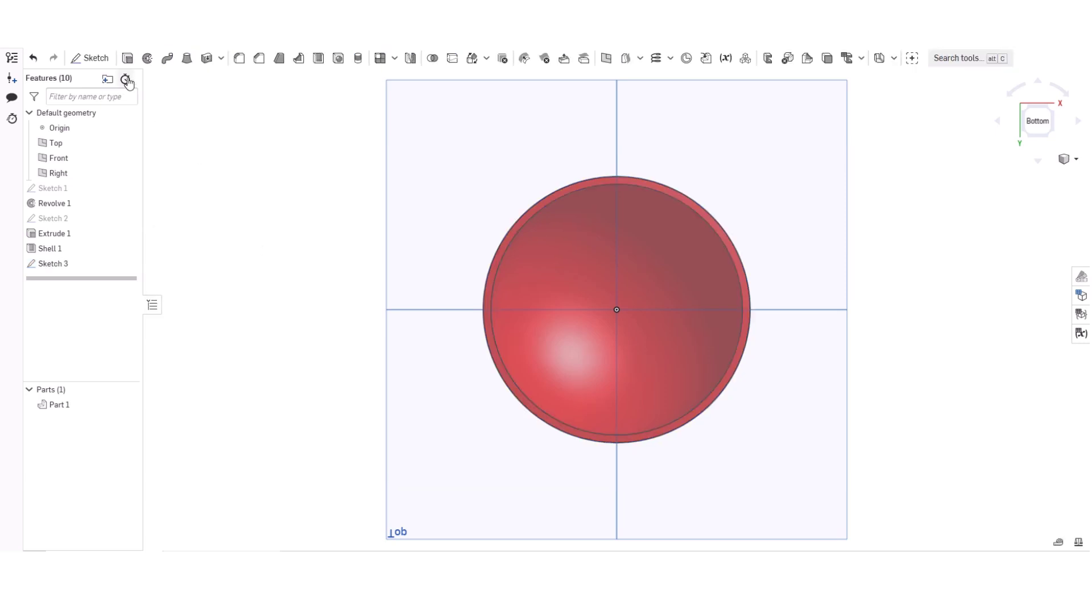
Extrude the ring between the two circles about 0.21 in downward from the dome, adding it to Part 1
left_click(127, 58)
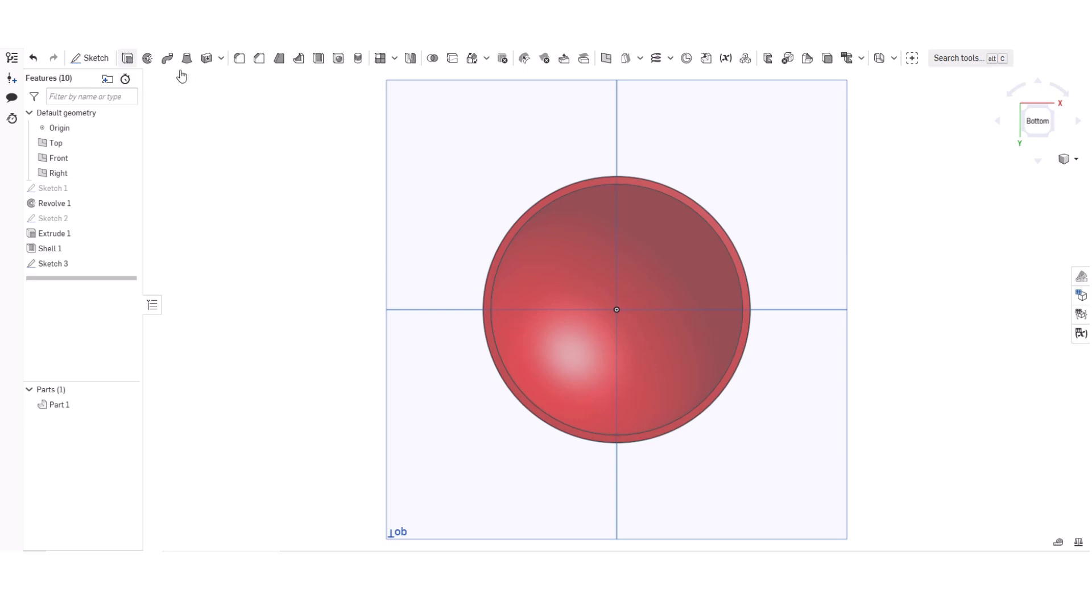
left_click(496, 260)
mouse_move(449, 254)
right_mouse_down()
mouse_move(493, 306)
mouse_move(523, 315)
mouse_move(524, 286)
mouse_move(584, 226)
right_mouse_up()
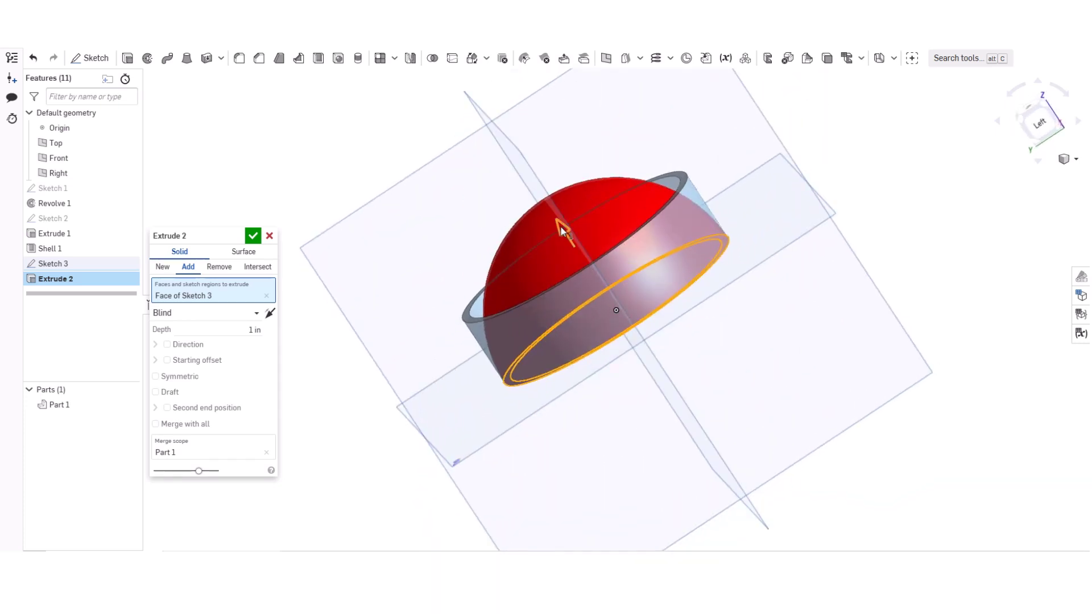
left_click_drag(572, 237, 597, 313)
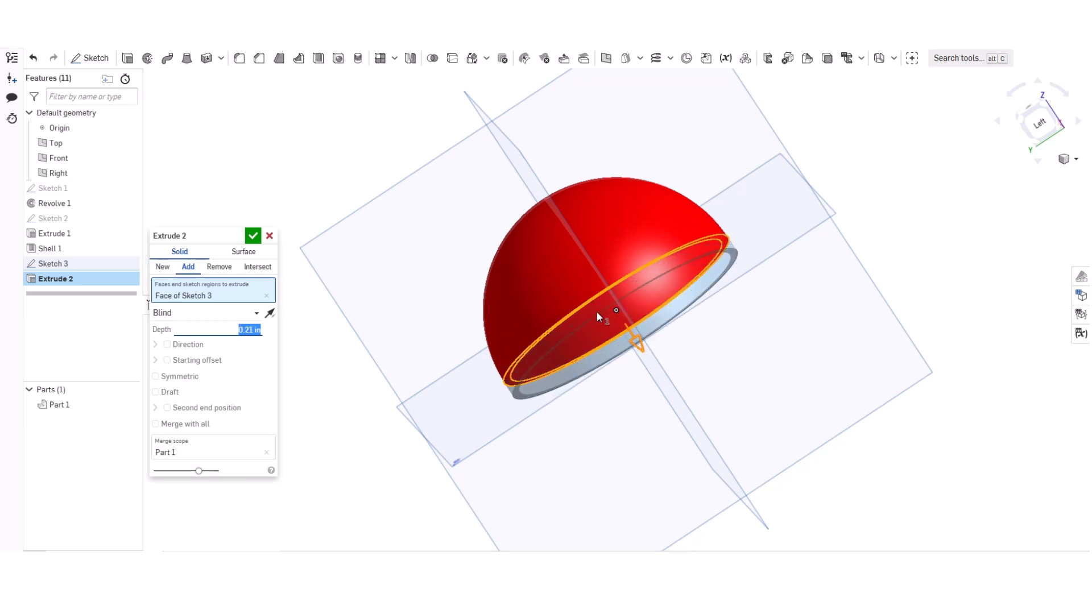
left_click(252, 236)
Add a black 000000 face appearance to the extruded rim band, Extrude 2
right_click(86, 282)
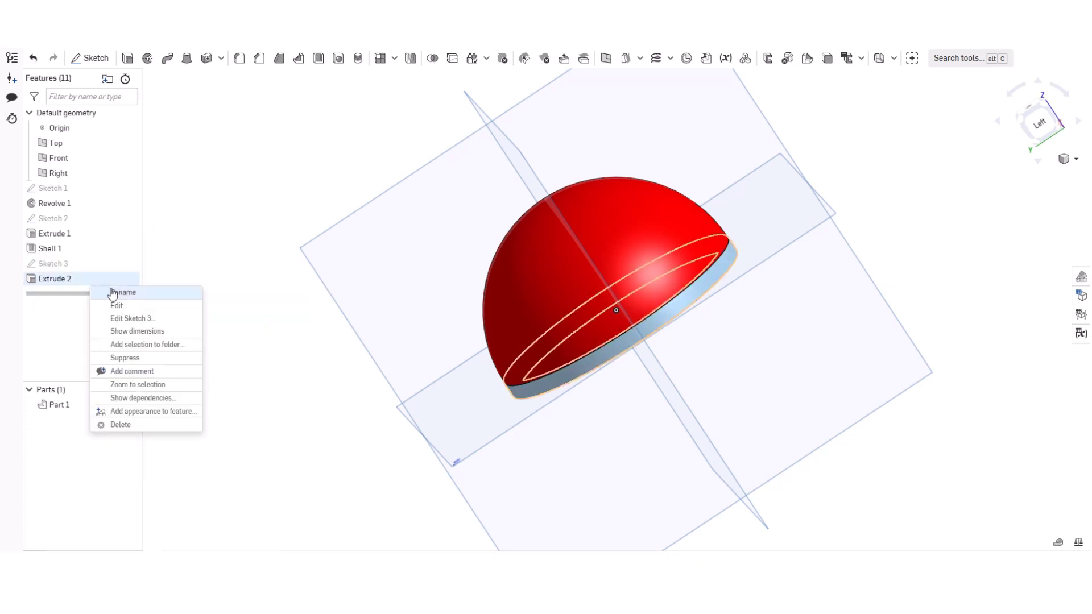
left_click(150, 412)
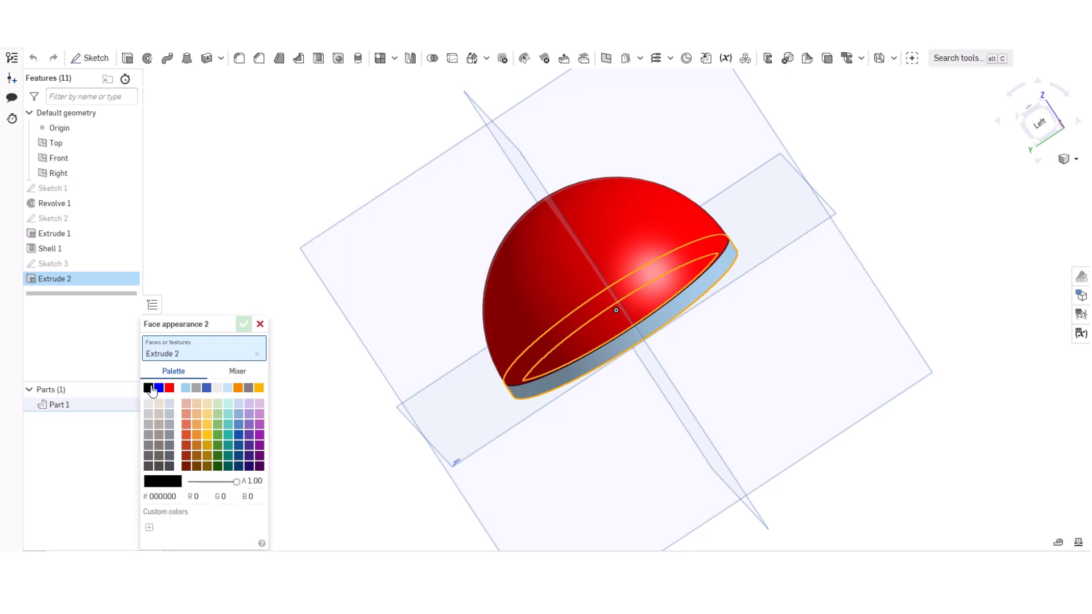
left_click(149, 388)
right_click_drag(396, 322, 275, 345)
left_click(244, 324)
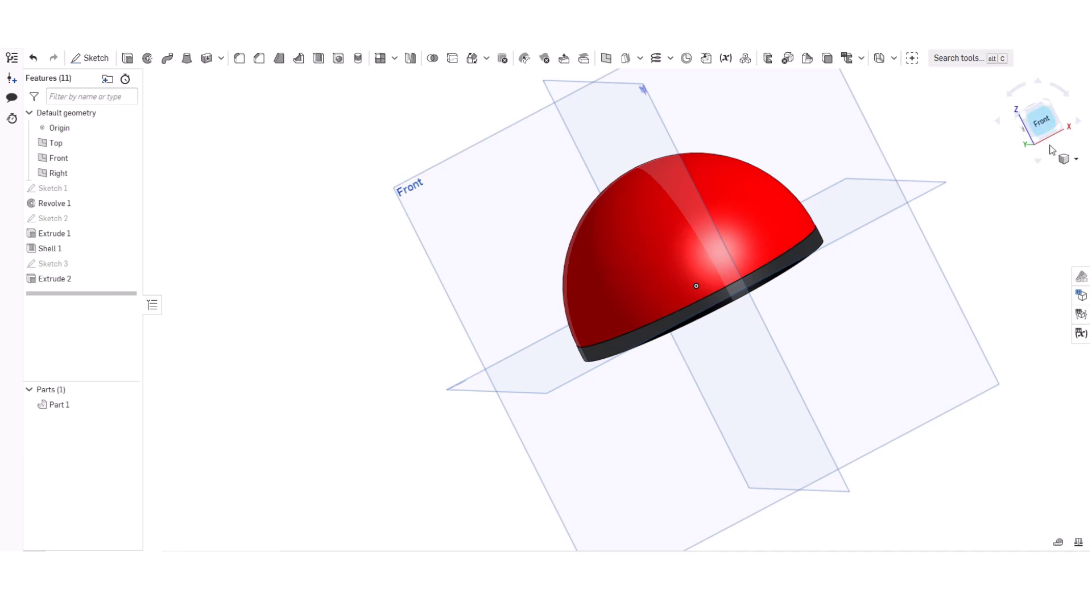
Create a plane offset about 1.67 in from the Front plane, just inside the dome's front edge
left_click(1039, 122)
right_click_drag(152, 79, 950, 132)
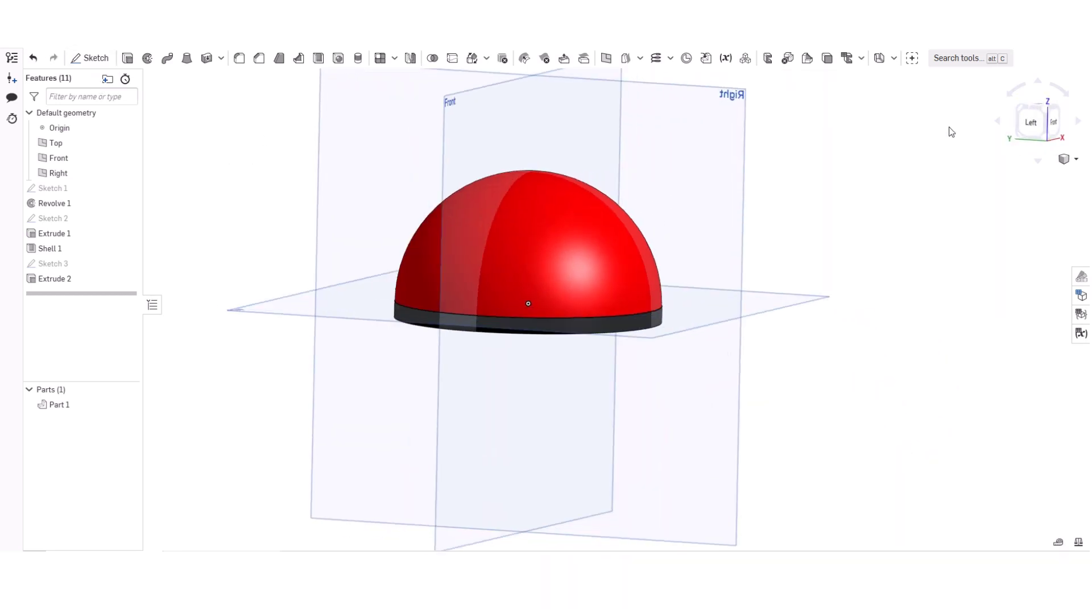
left_click(1032, 122)
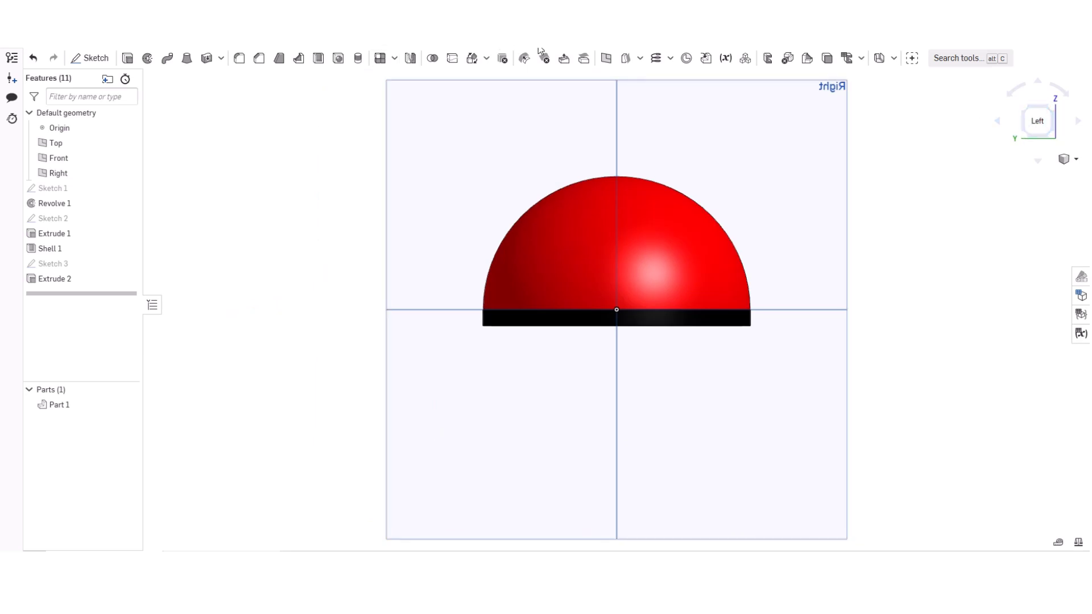
left_click(606, 59)
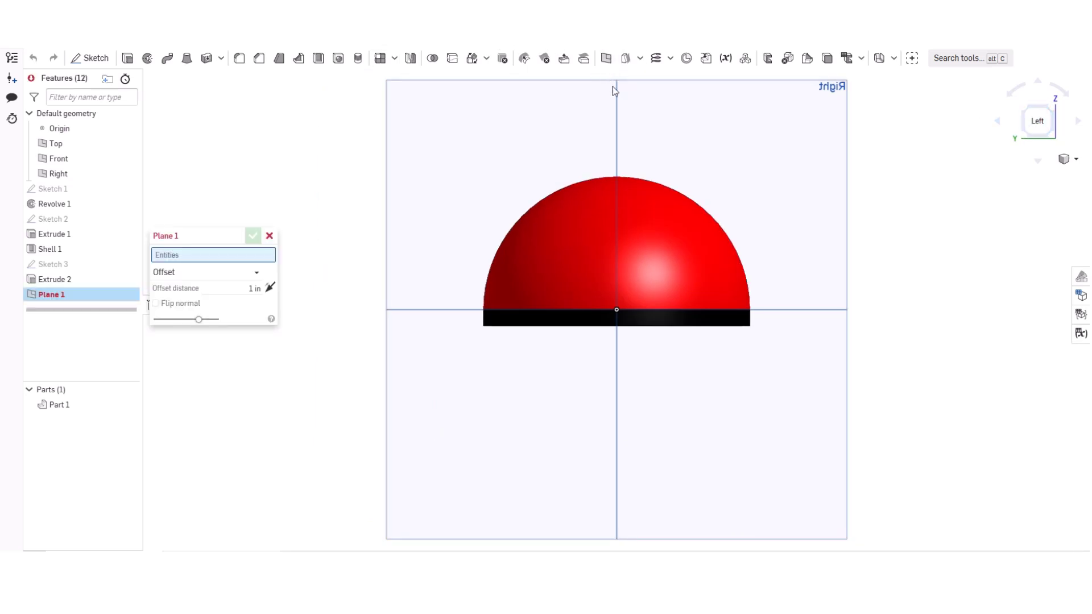
left_click(615, 87)
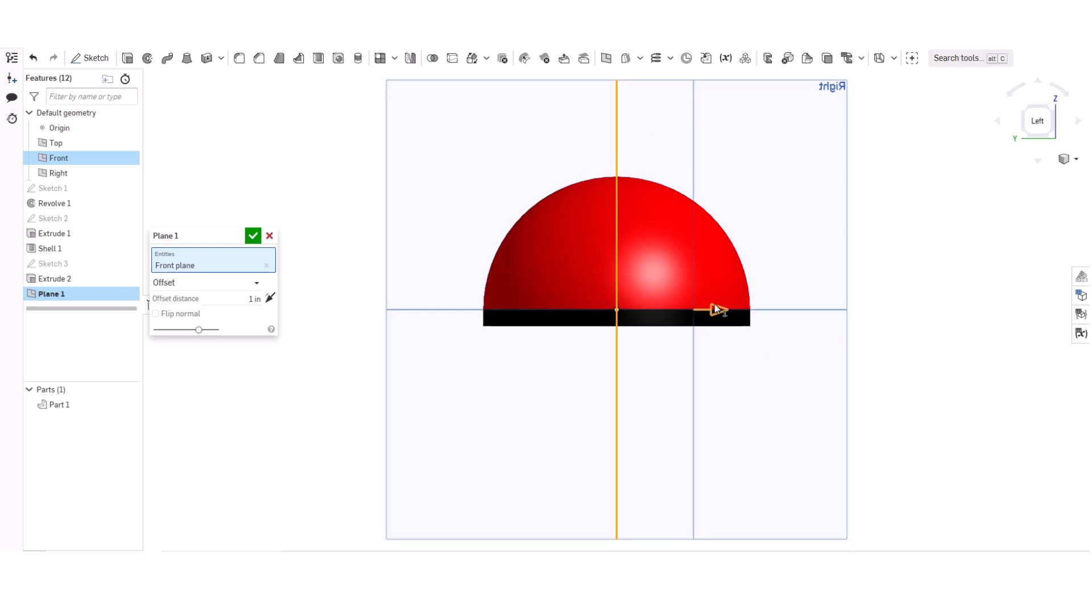
left_click_drag(718, 309, 776, 310)
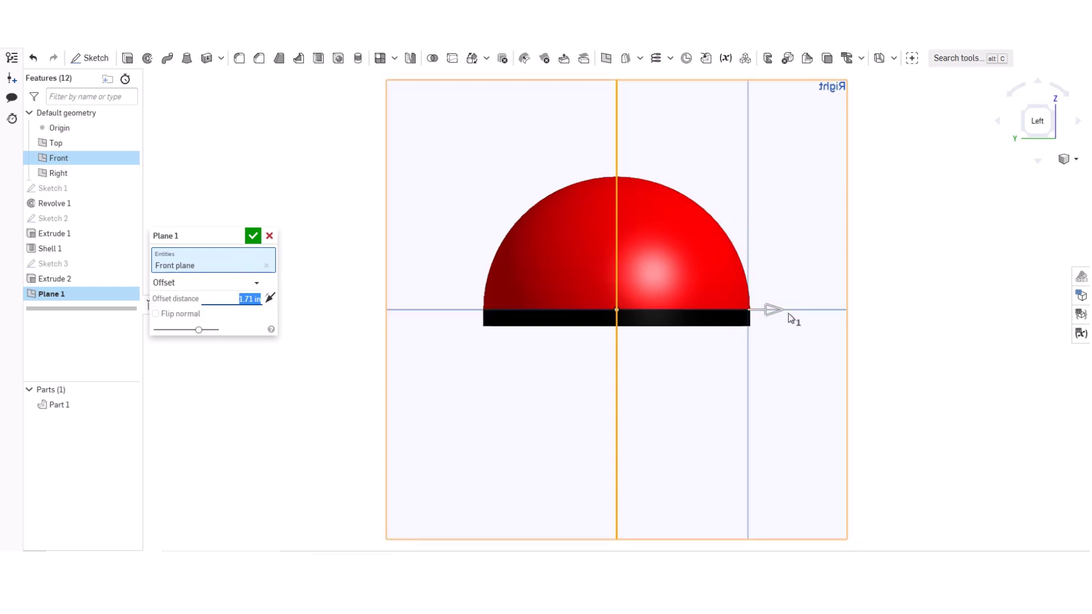
left_click_drag(783, 311, 781, 295)
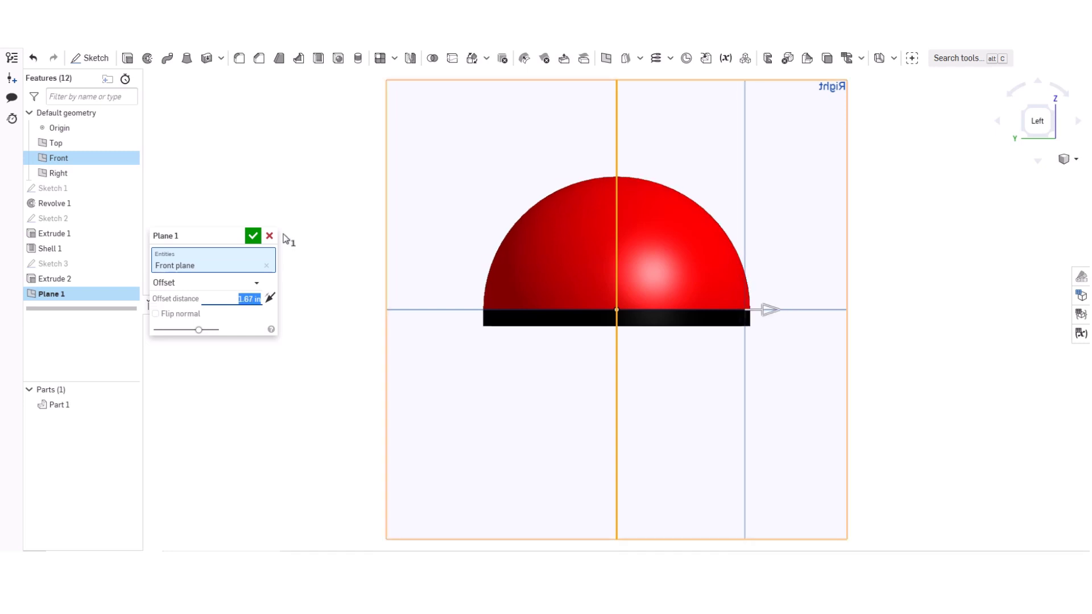
left_click(253, 235)
right_click_drag(335, 256, 272, 252)
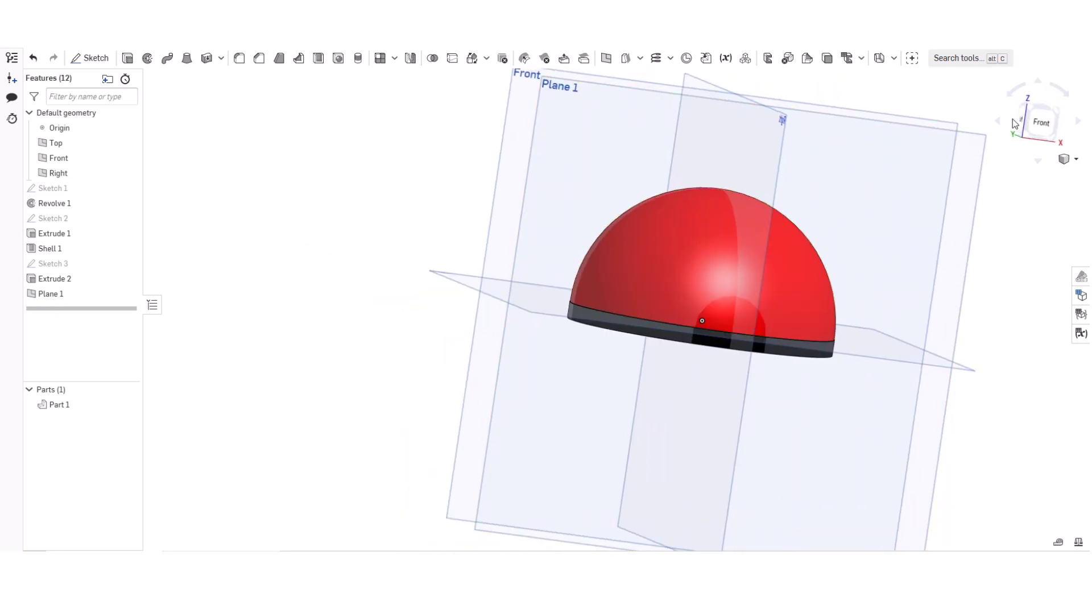
left_click(1045, 123)
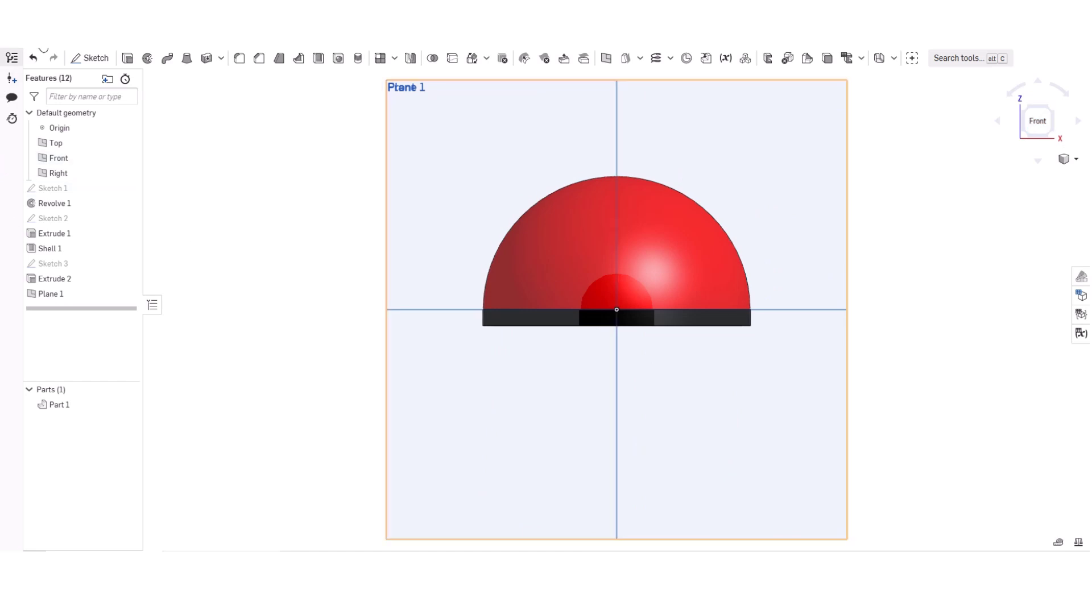
left_click(89, 57)
left_click(473, 117)
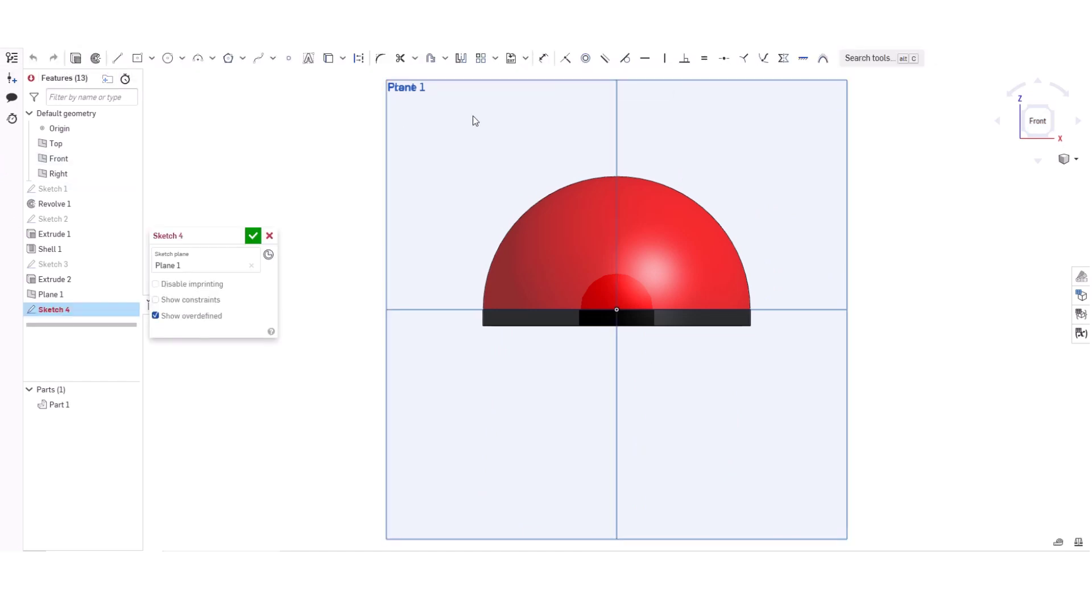
left_click(169, 60)
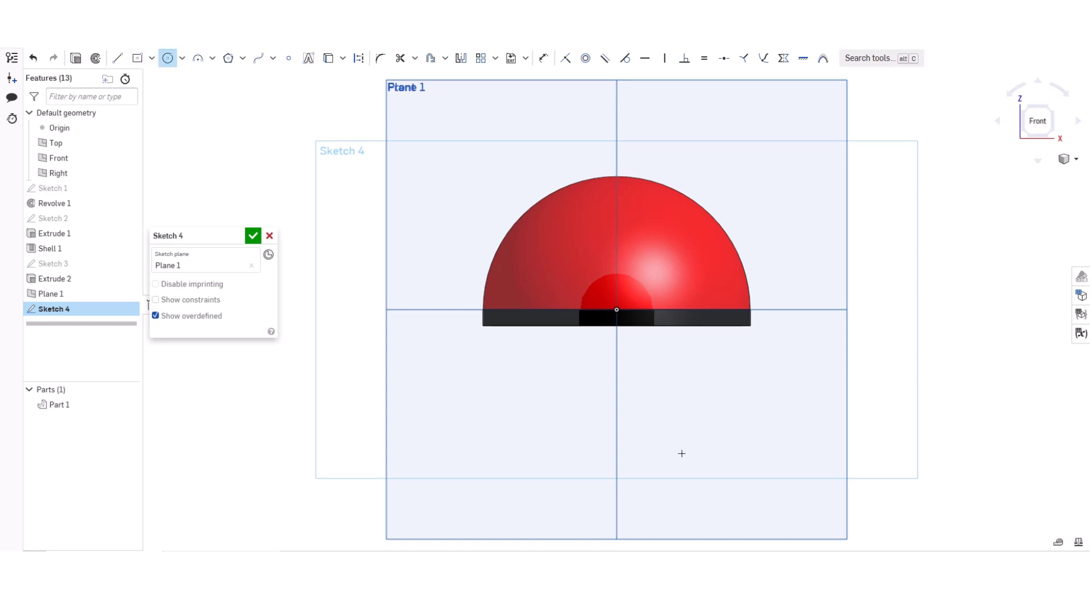
left_click(616, 323)
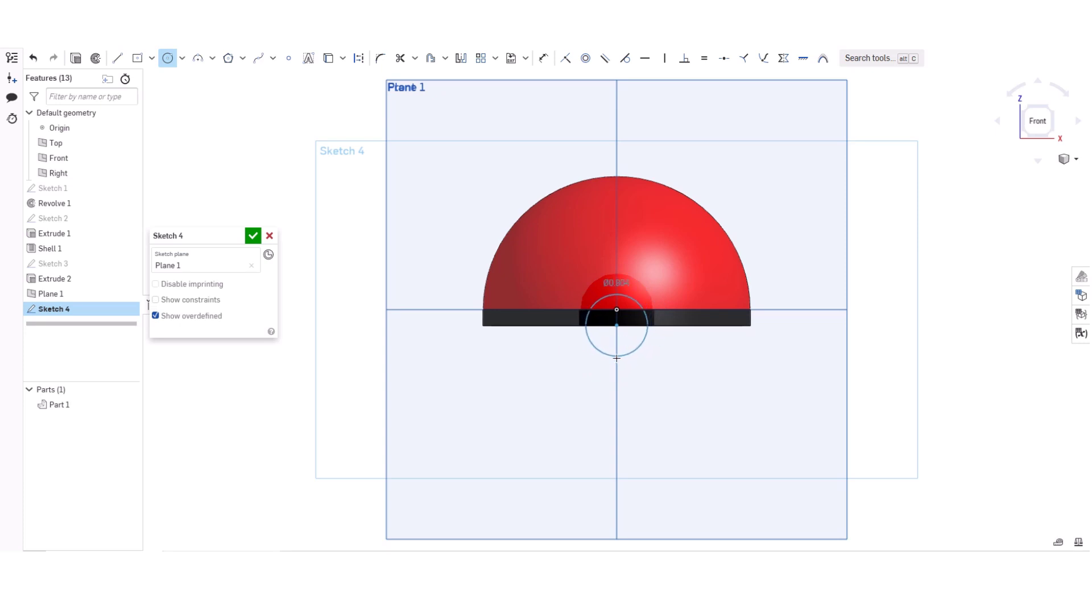
left_click(616, 360)
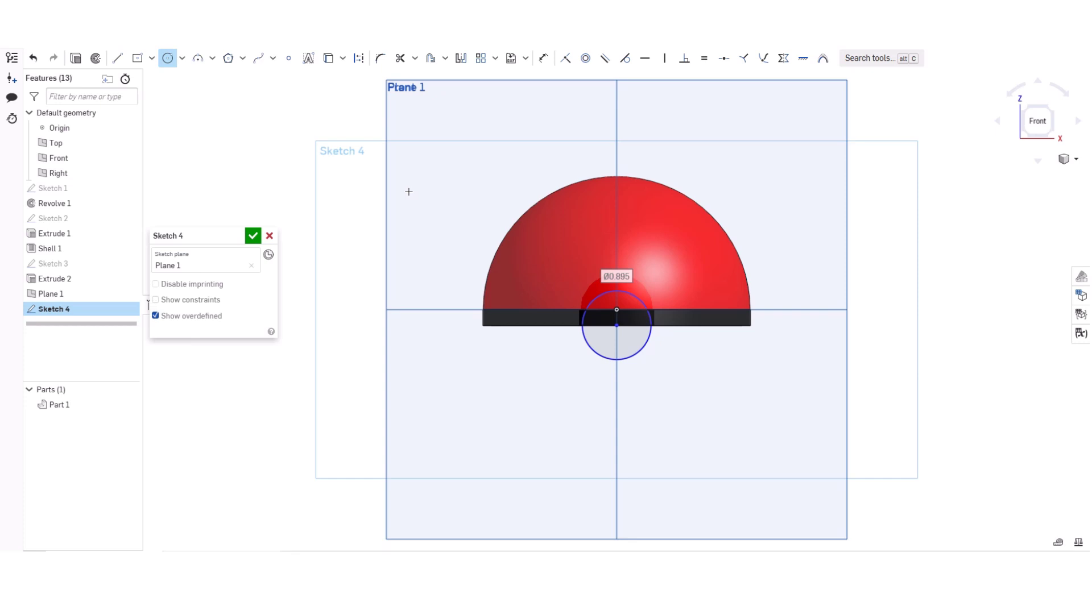
left_click(271, 239)
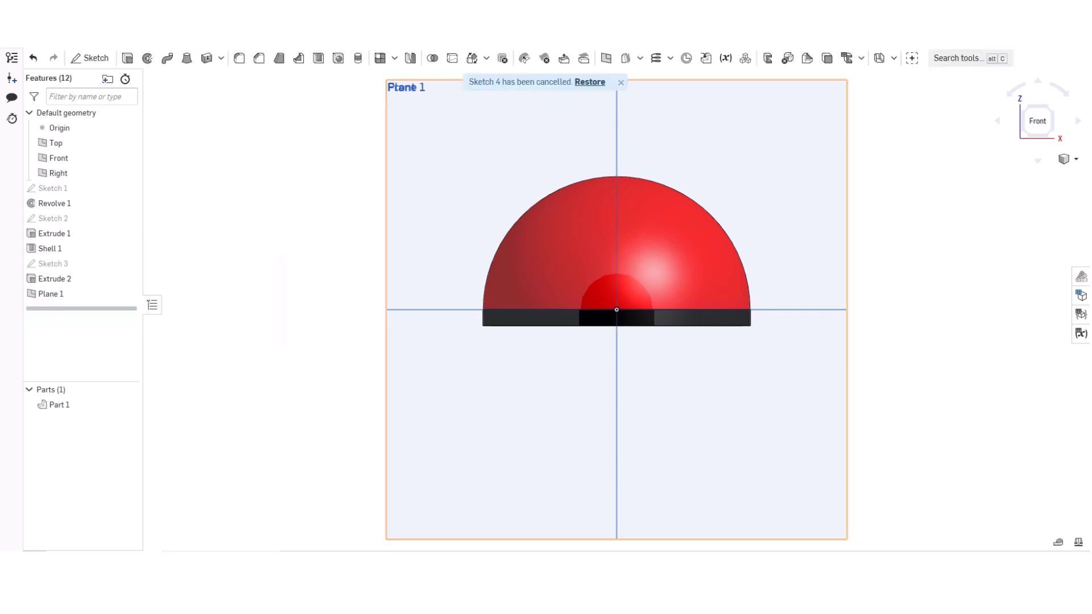
Increase Plane 1's offset from the Front plane to about 1.77 in, just beyond the dome's front edge
key("shift+3")
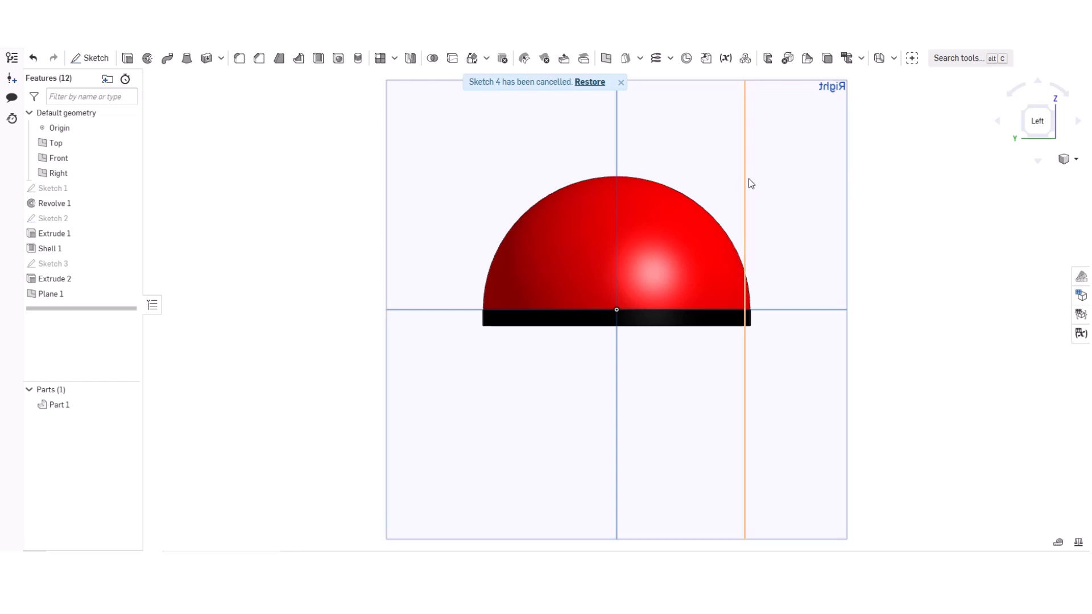
right_click(57, 296)
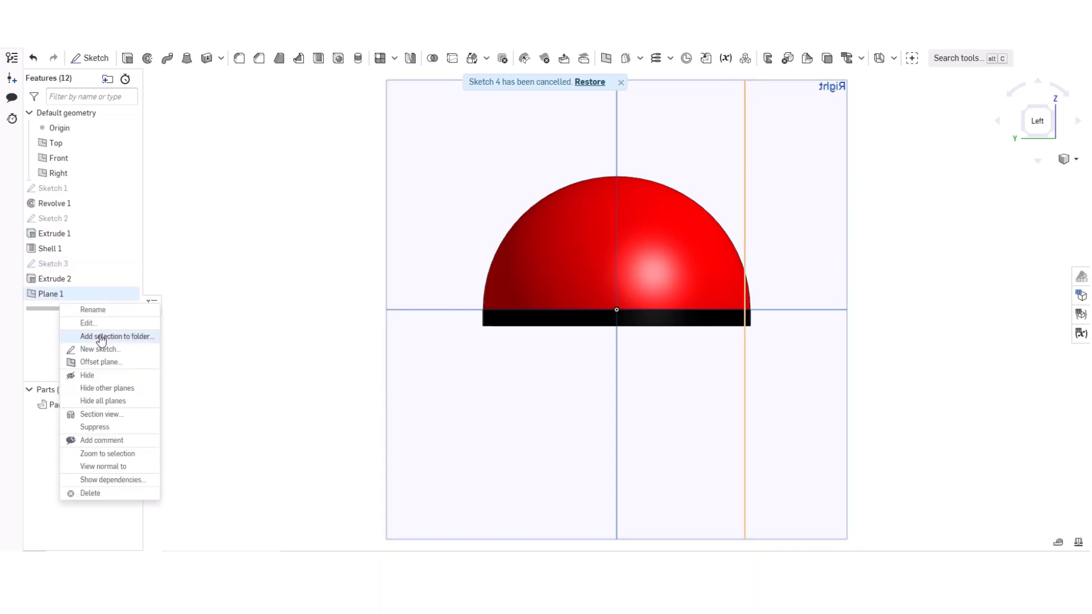
left_click(90, 323)
left_click_drag(769, 308, 778, 309)
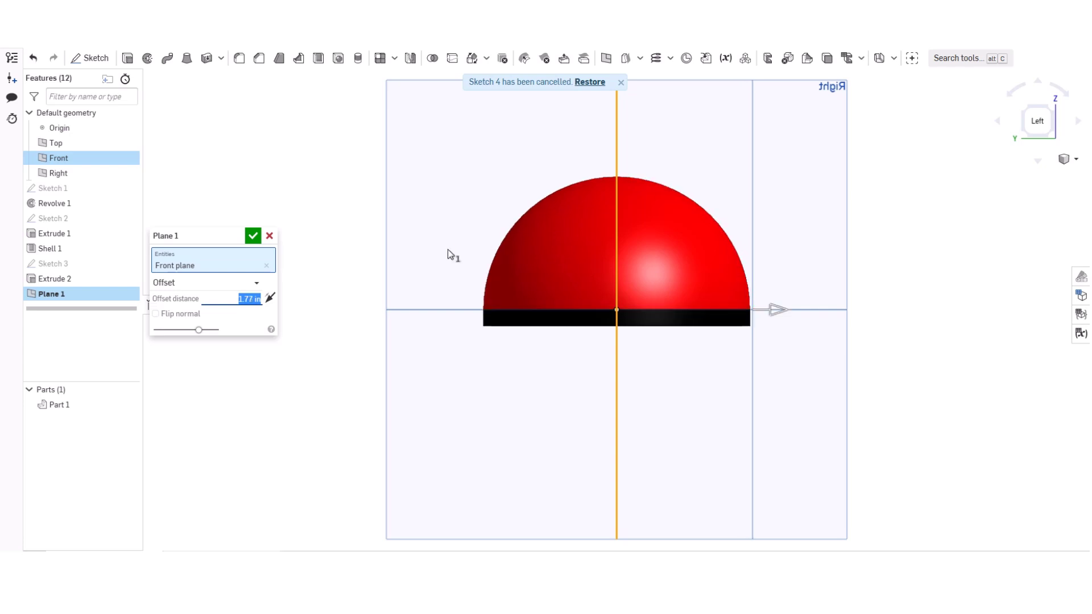
left_click(253, 235)
Sketch a circle about 0.79 in across on Plane 1, centered on the black band's lower edge, and enlarge it slightly
mouse_move(461, 231)
right_mouse_down()
mouse_move(409, 229)
mouse_move(189, 280)
right_mouse_up()
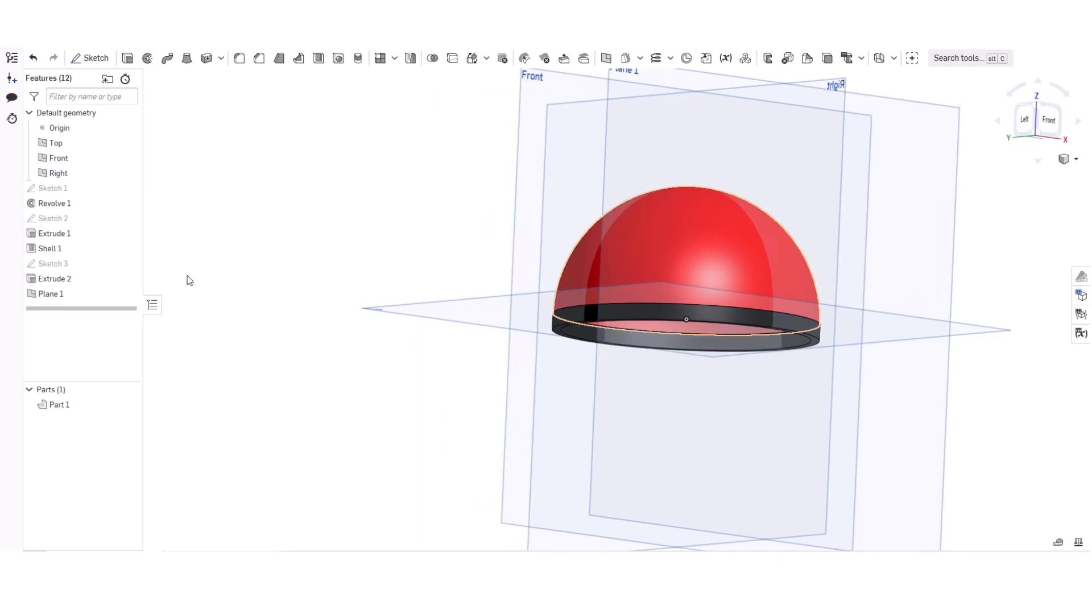
left_click(1047, 119)
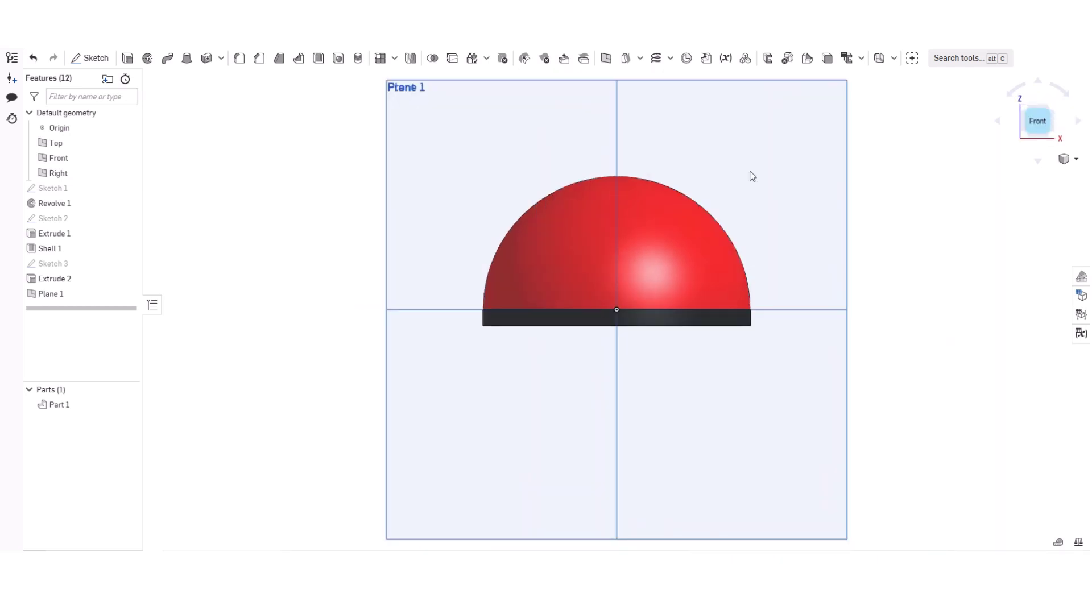
left_click(90, 58)
left_click(480, 195)
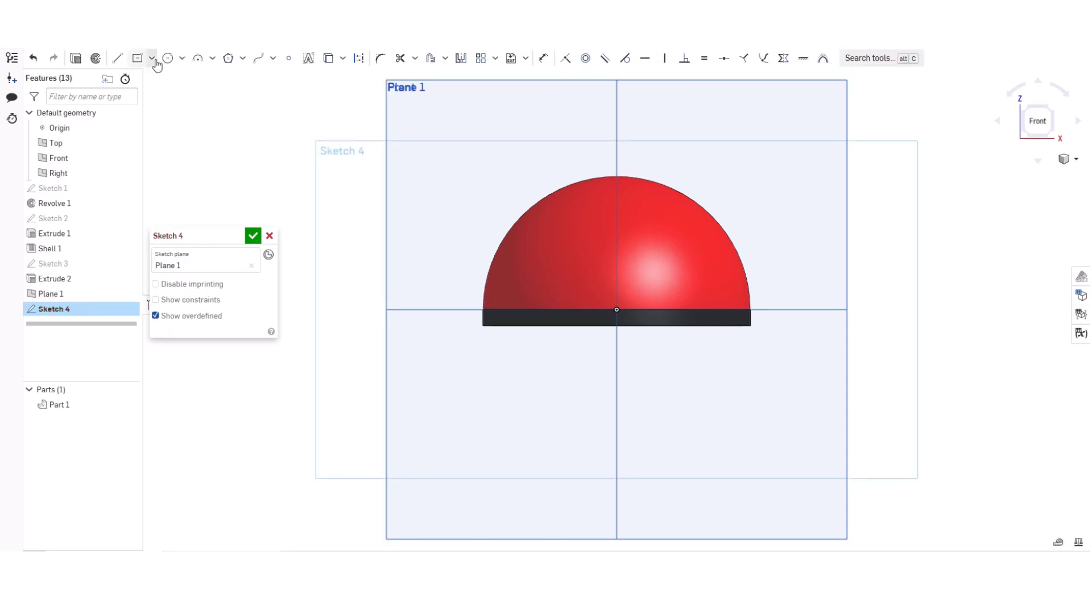
left_click(167, 58)
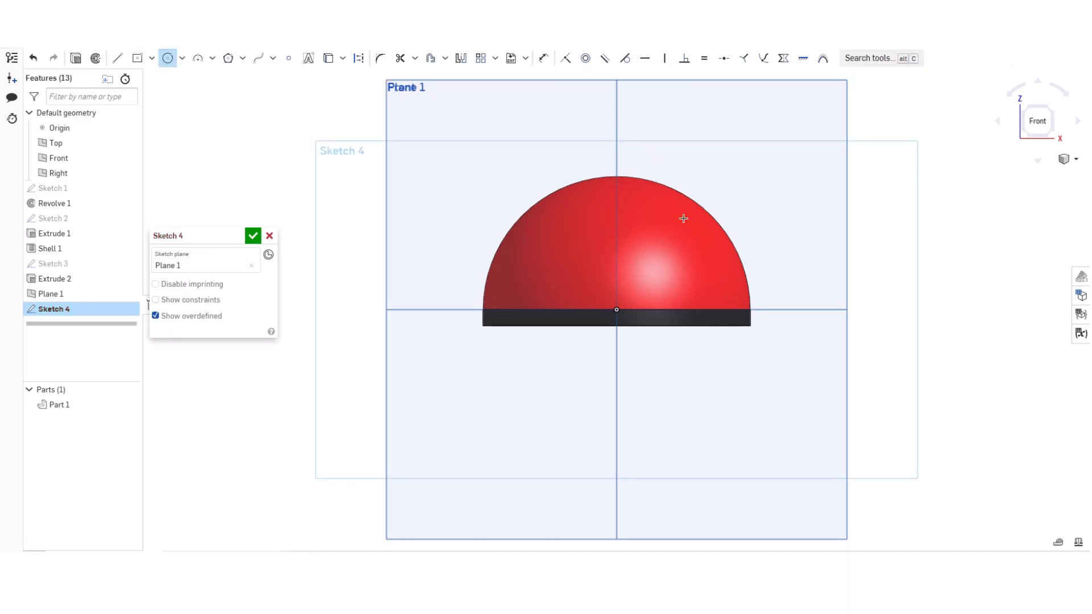
left_click(617, 324)
left_click(619, 356)
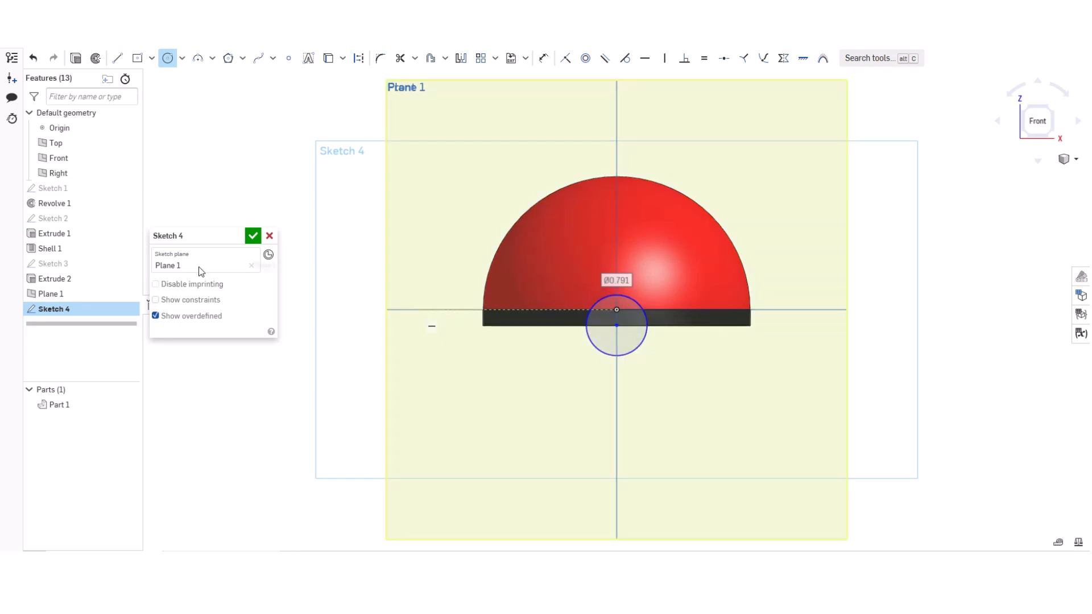
left_click(167, 58)
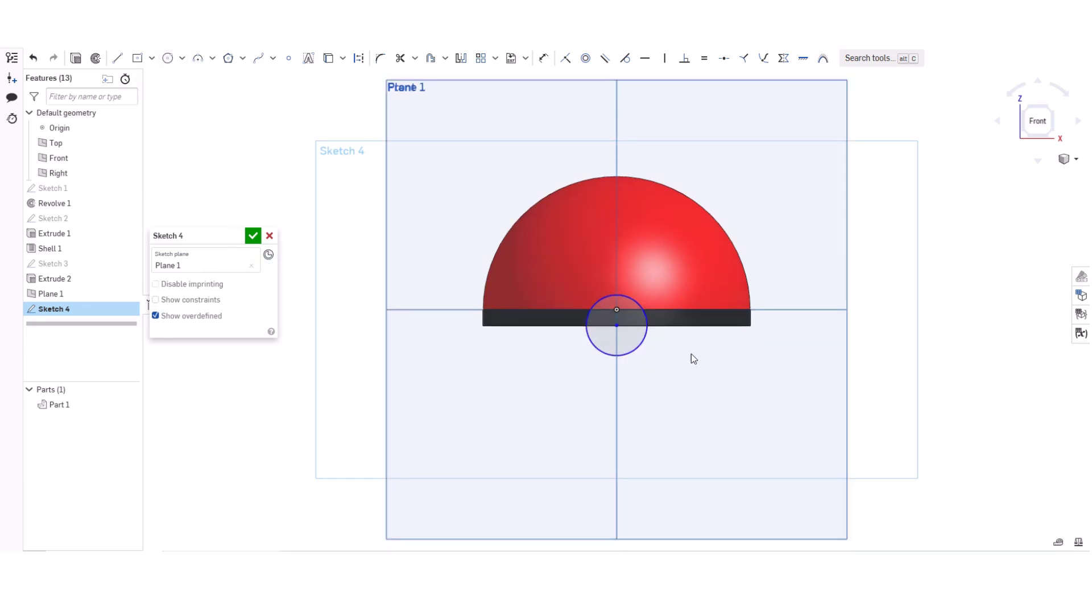
left_click_drag(647, 338, 650, 352)
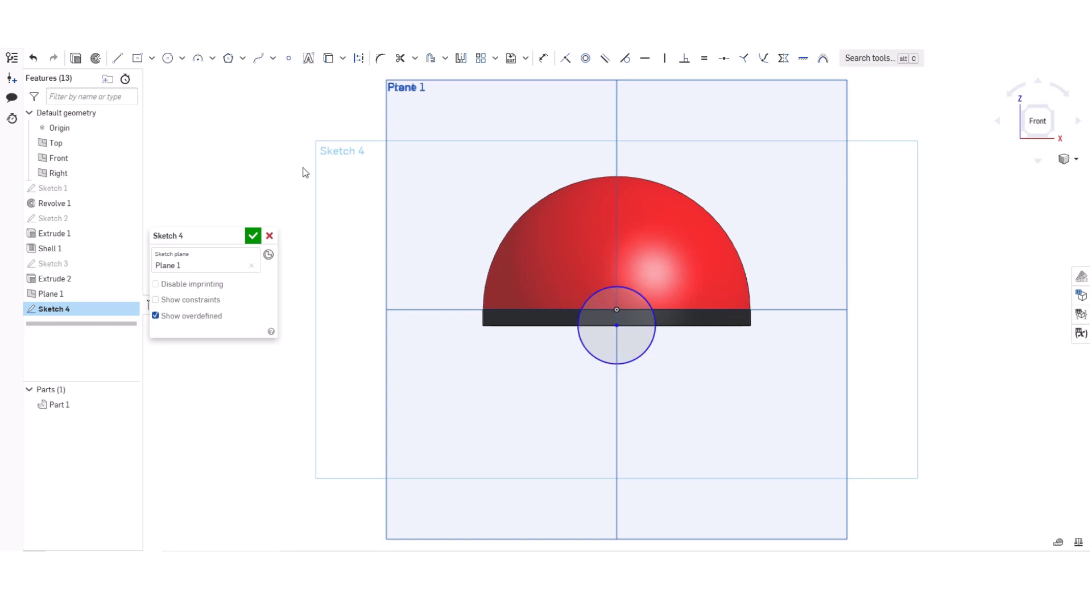
left_click(254, 241)
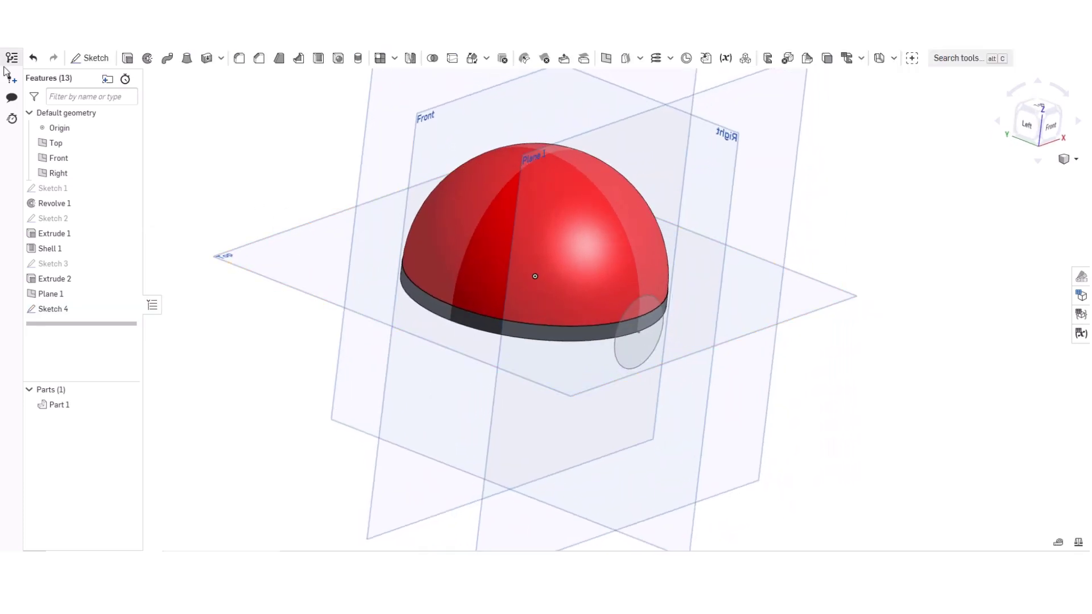
Extrude the circle about 0.34 in inward through the black band, adding it to Part 1
left_click(127, 58)
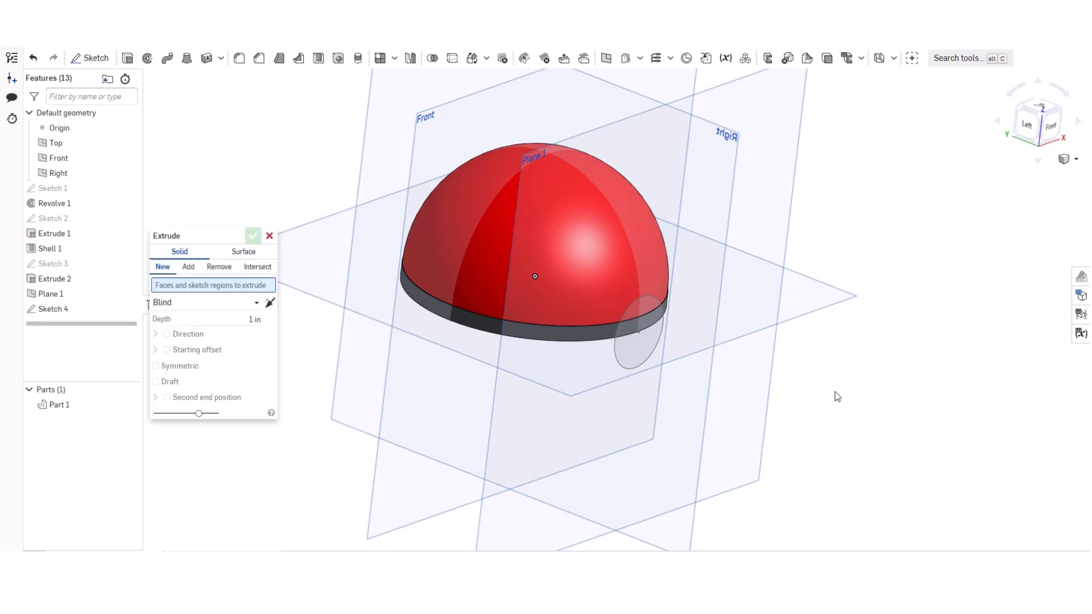
left_click(640, 346)
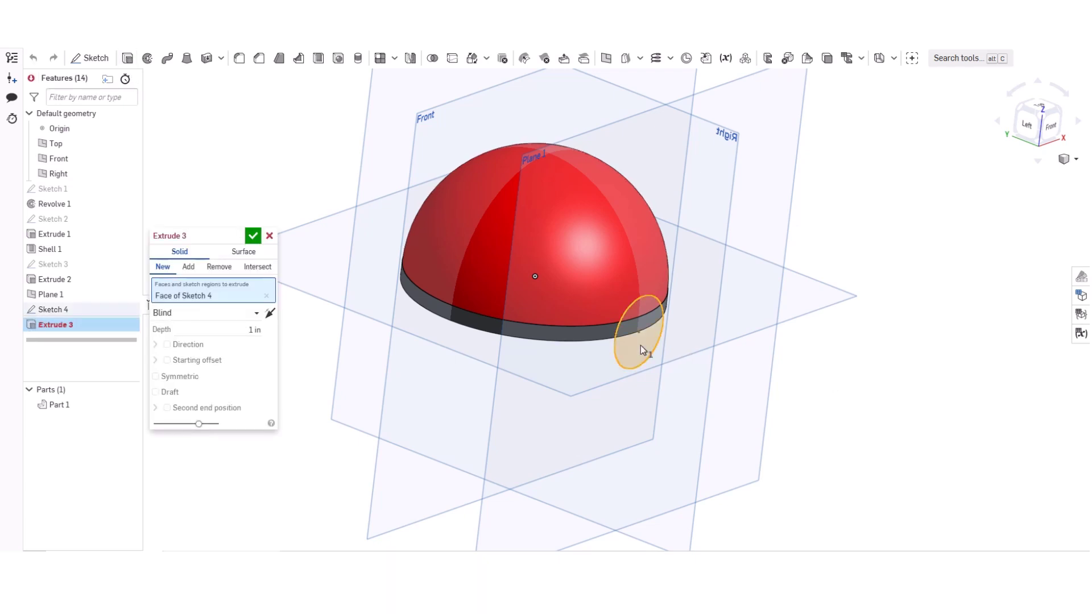
left_click_drag(687, 340, 634, 312)
right_click_drag(738, 355, 967, 171)
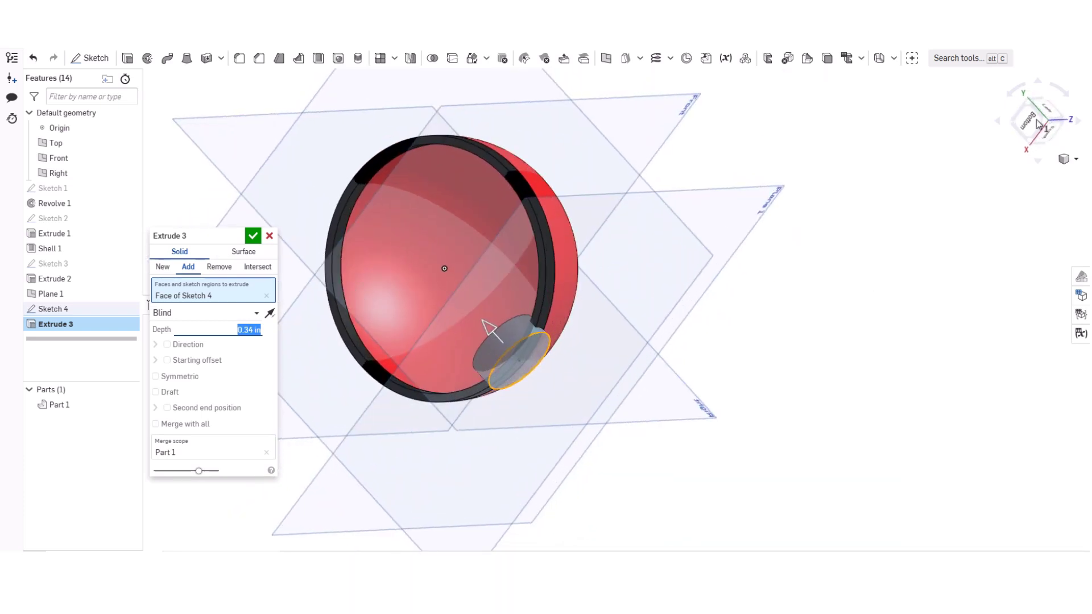
left_click(1018, 128)
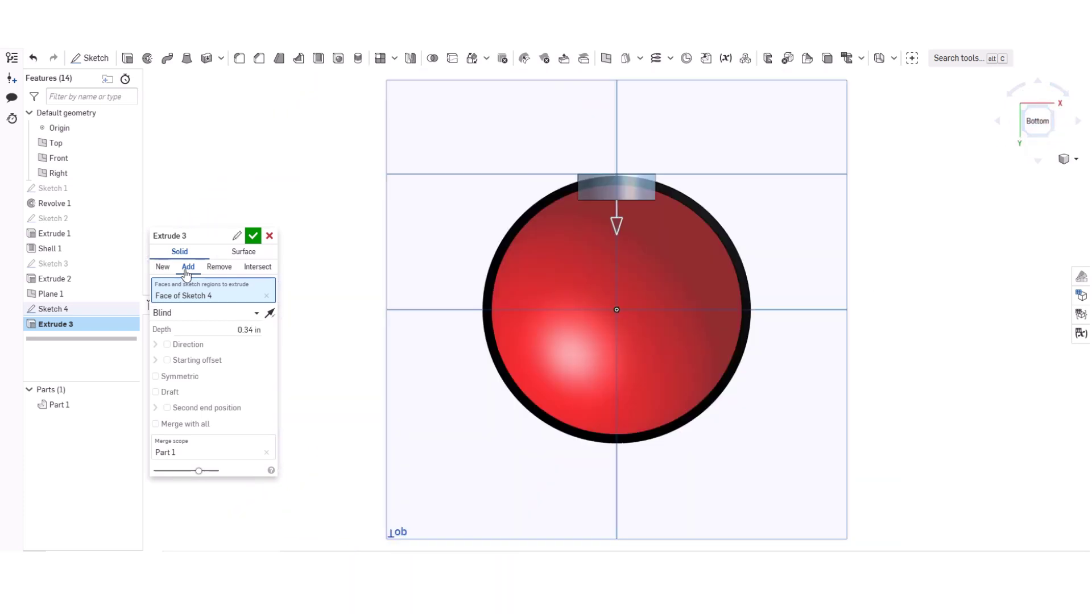
left_click(247, 240)
key("shift+7")
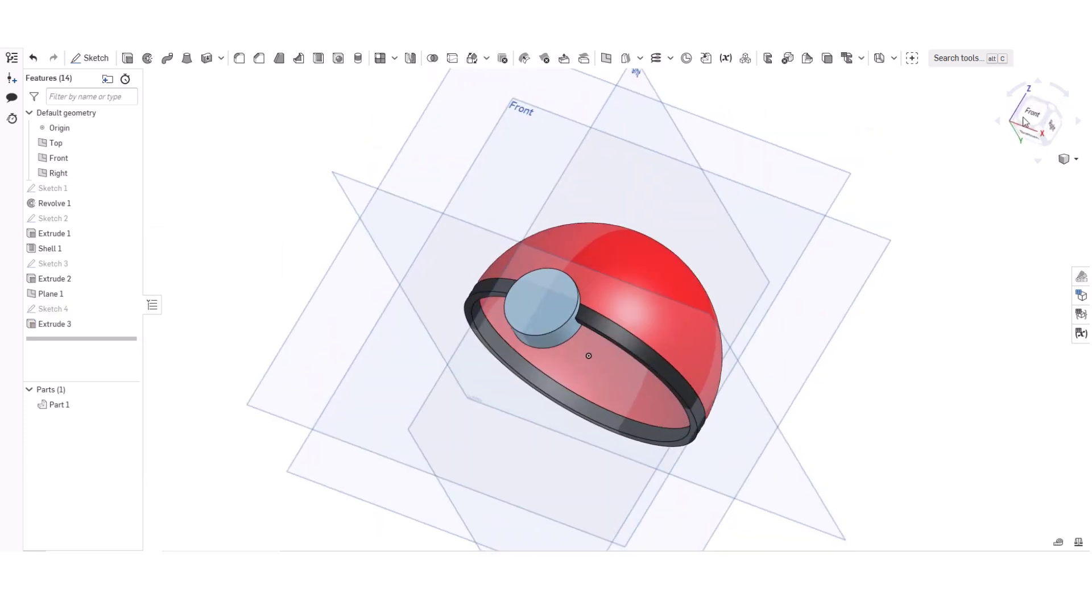
left_click(1027, 124)
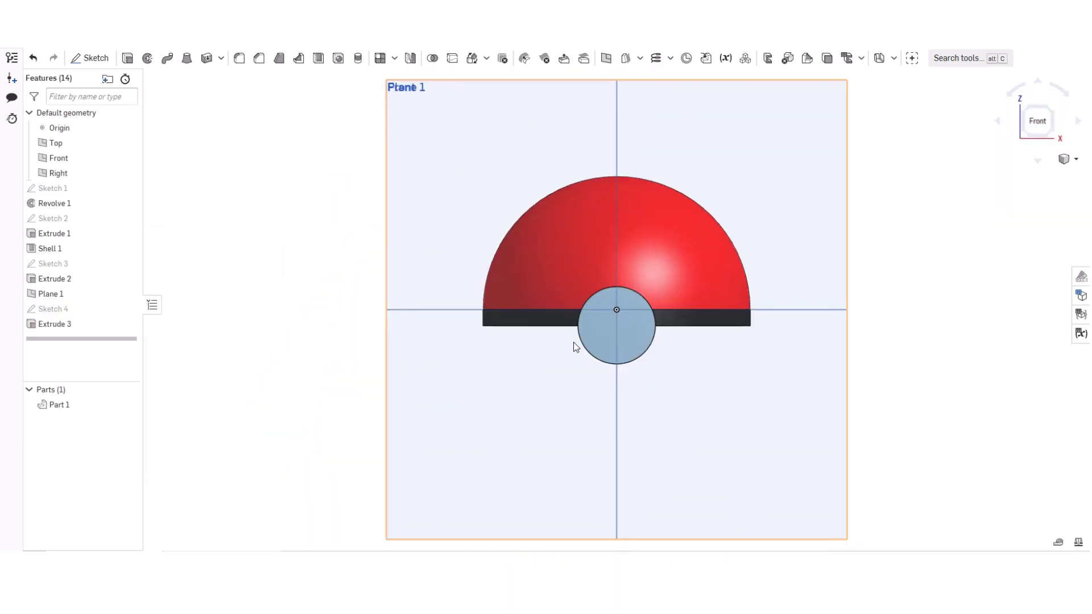
right_click(76, 328)
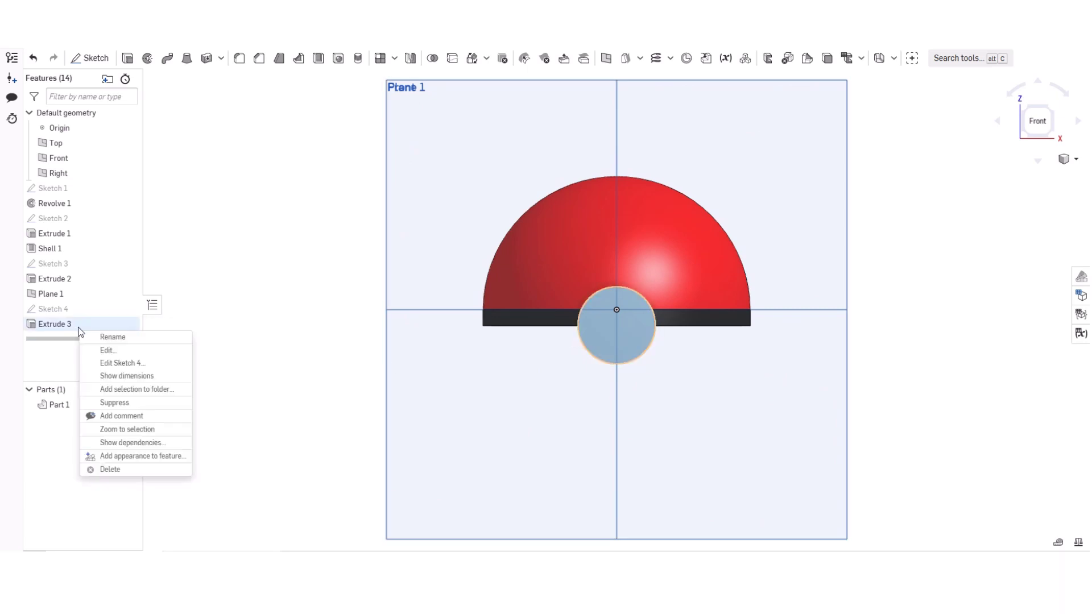
left_click(106, 350)
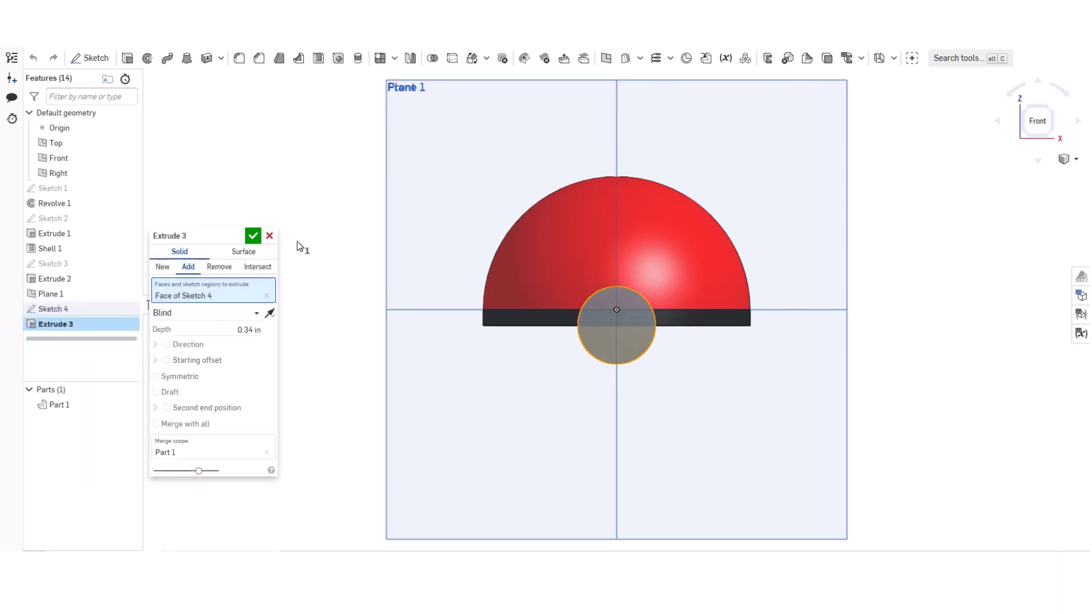
left_click(270, 236)
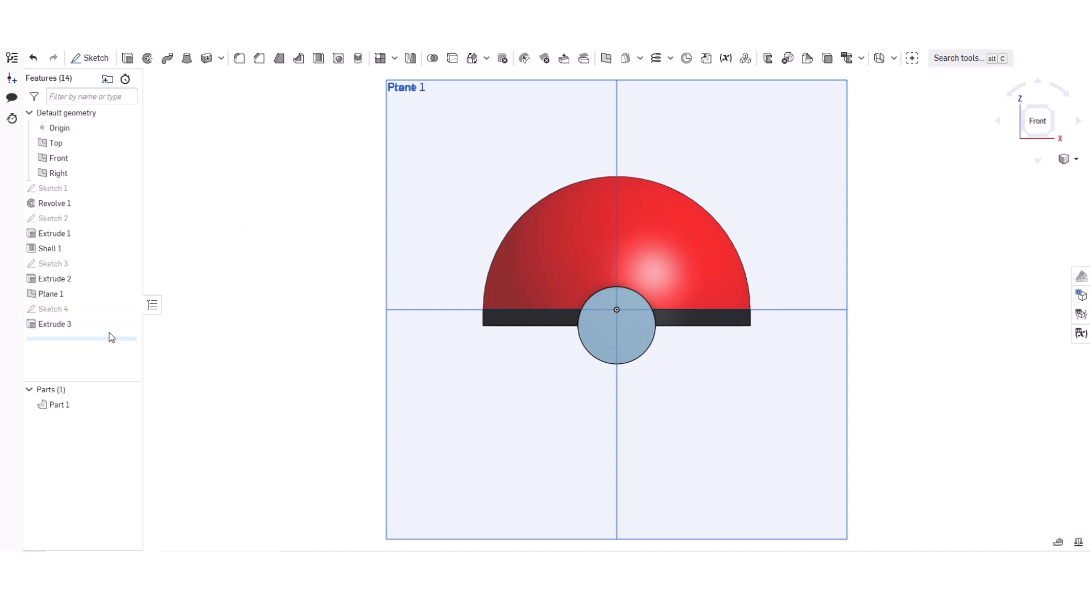
Add a gray face appearance to the extruded front disc, Extrude 3
right_click(98, 325)
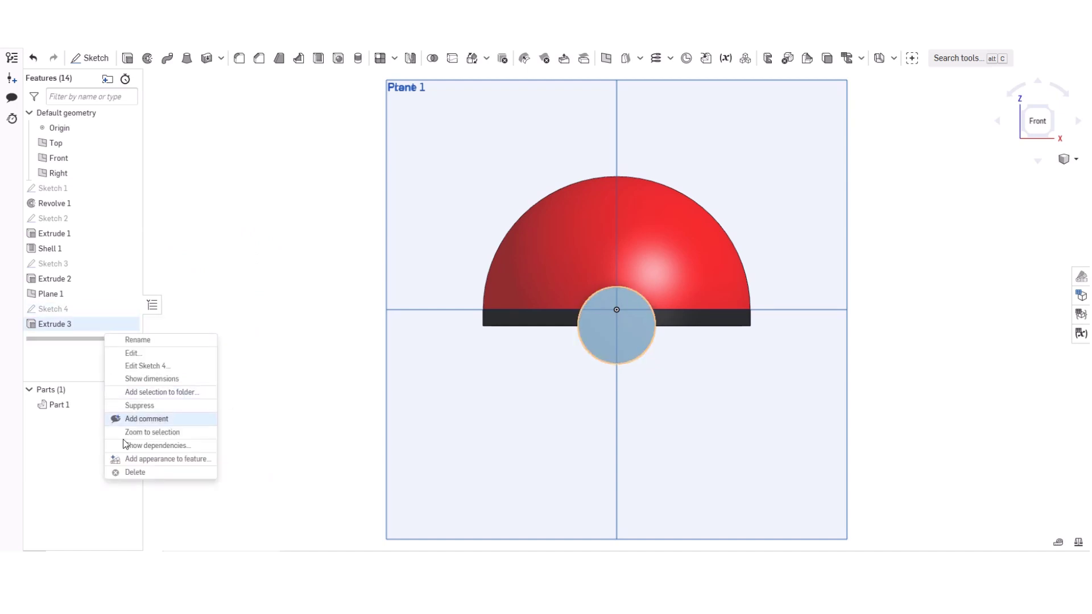
left_click(135, 459)
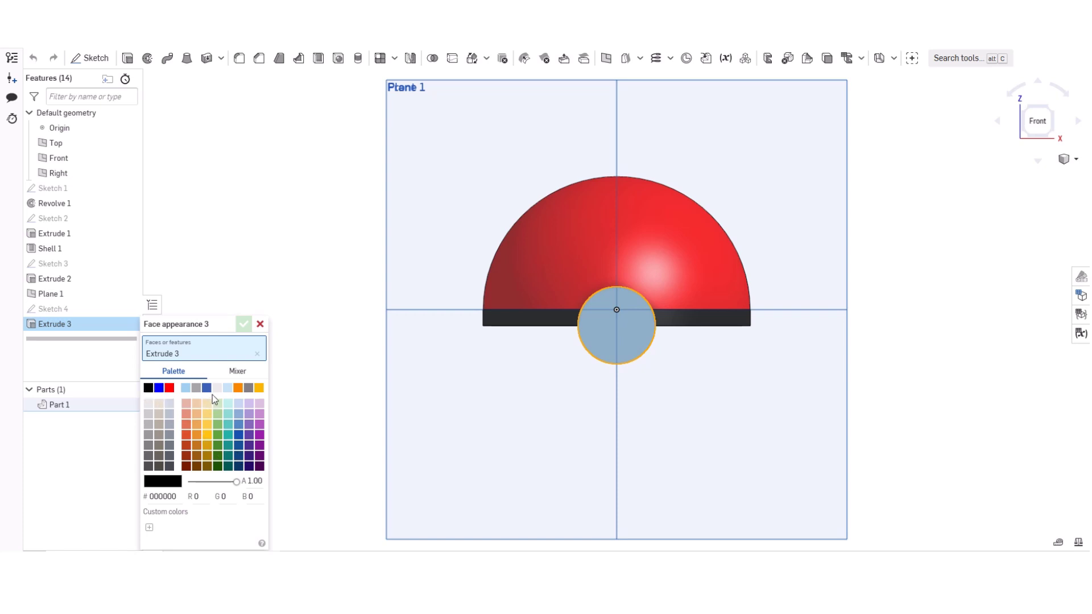
left_click(196, 388)
left_click(247, 325)
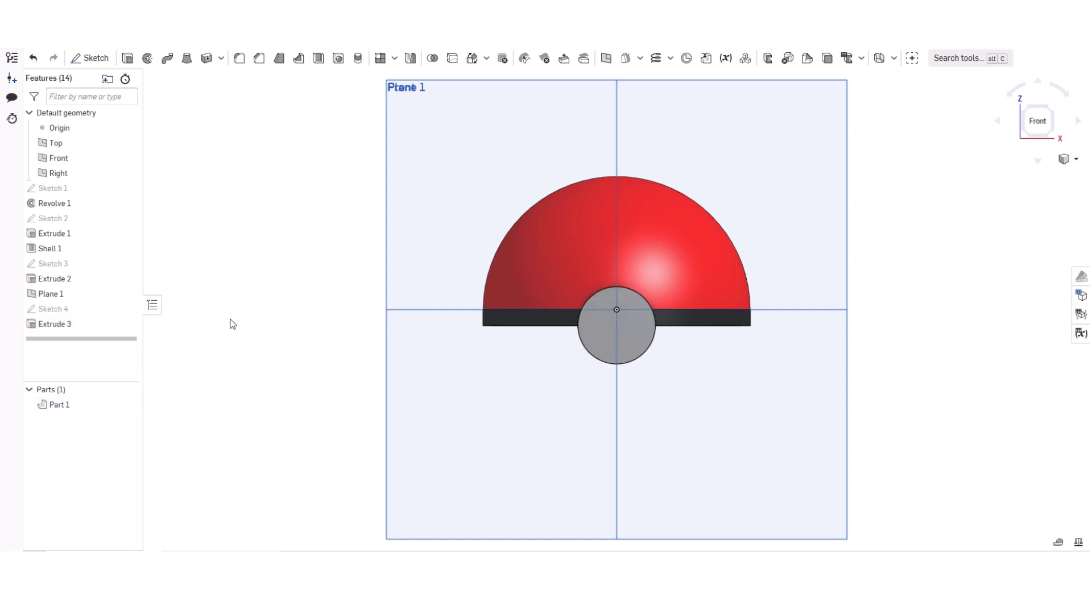
Sketch a circle about 0.72 in across on the gray disc's front face, concentric with the disc
right_click_drag(236, 322, 162, 309)
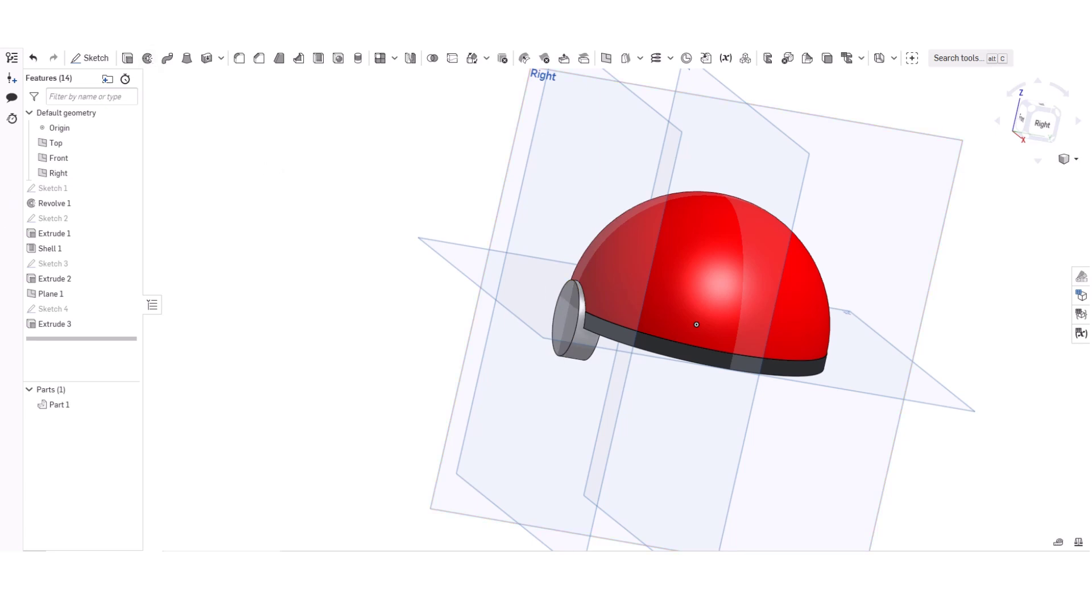
left_click(93, 59)
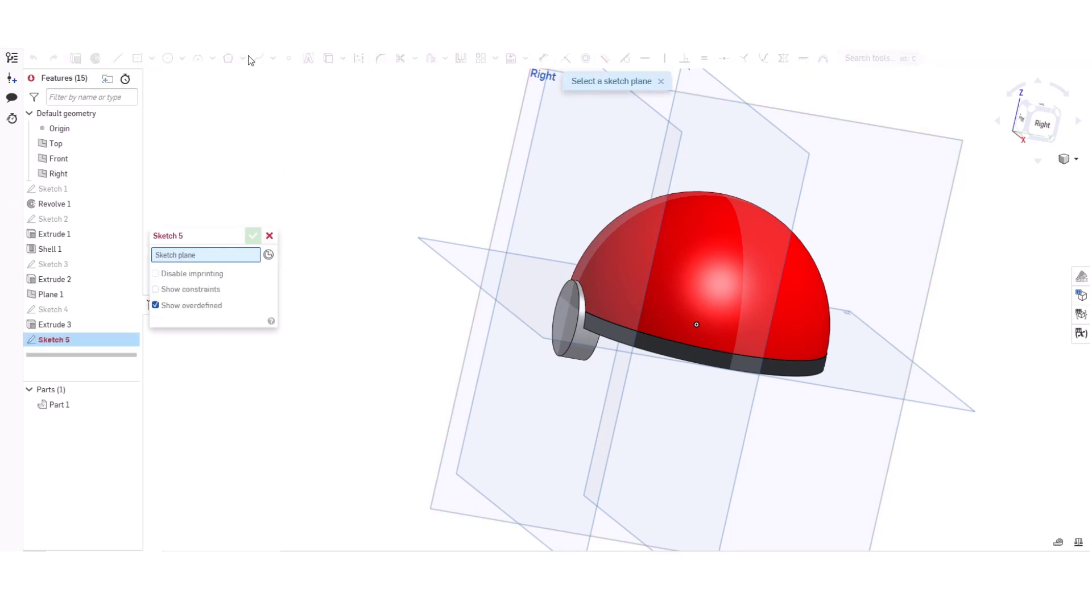
left_click(571, 319)
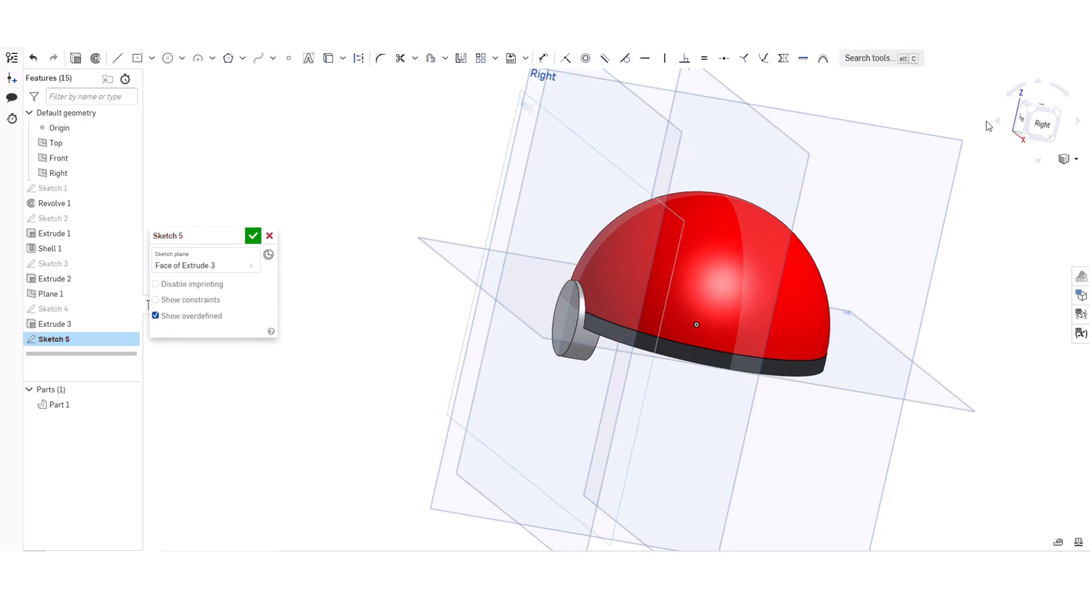
left_click(1017, 125)
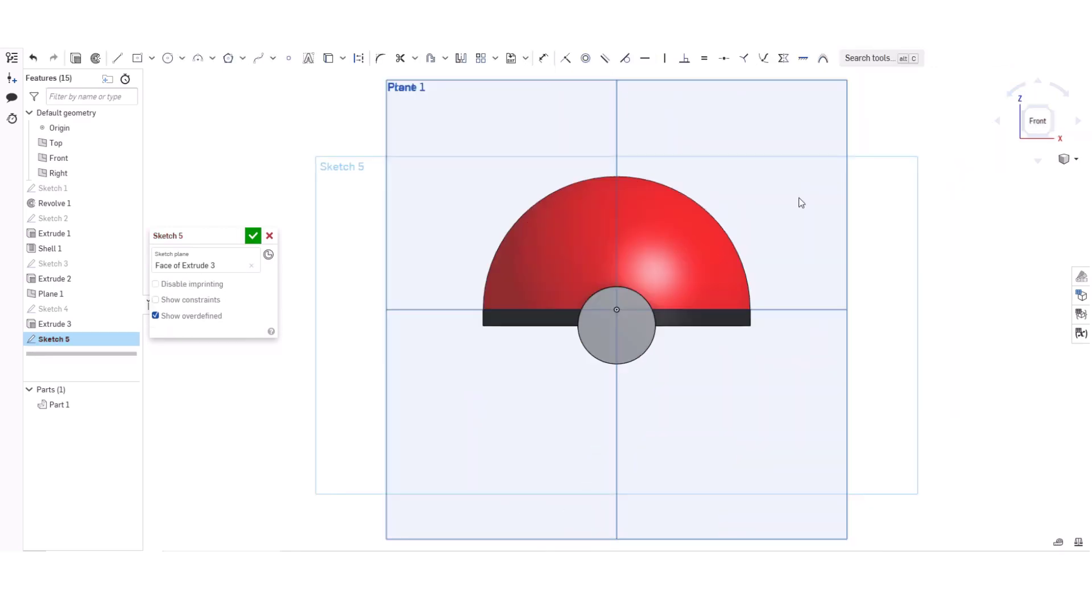
left_click(167, 58)
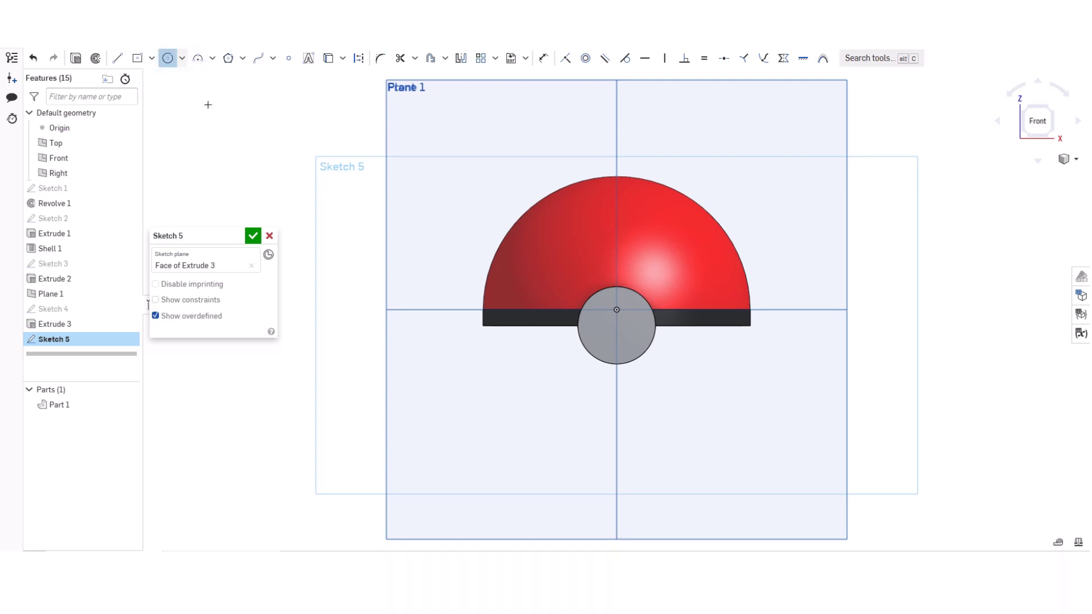
left_click(618, 332)
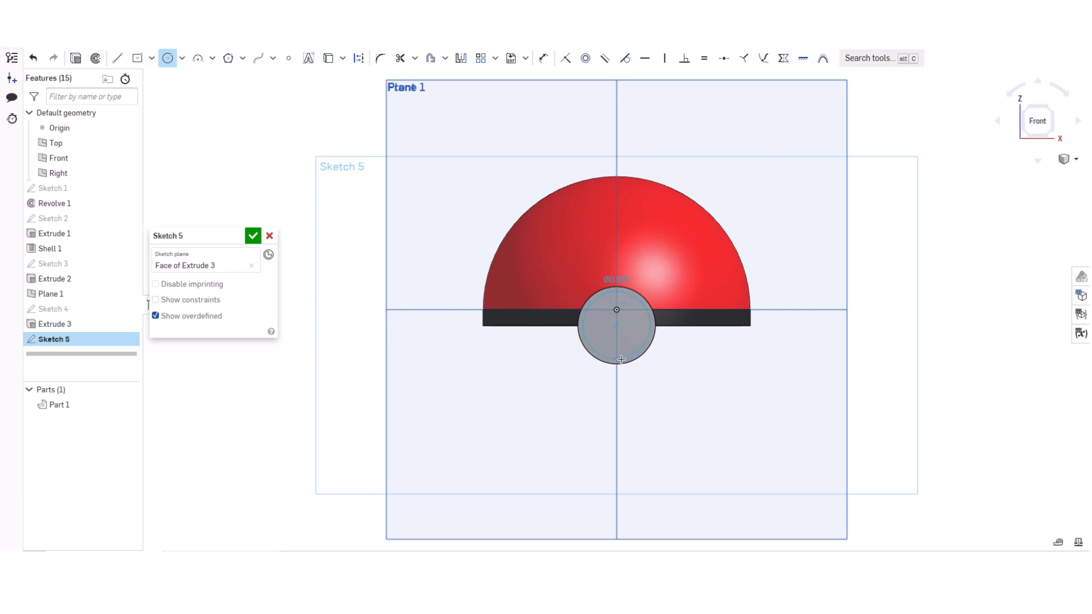
left_click(619, 353)
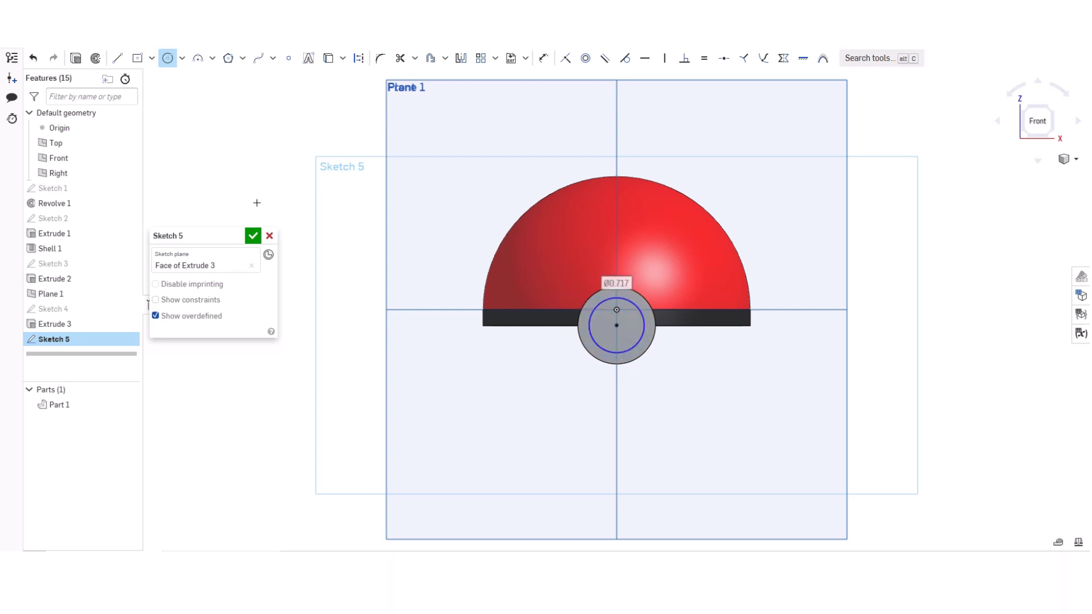
left_click(253, 236)
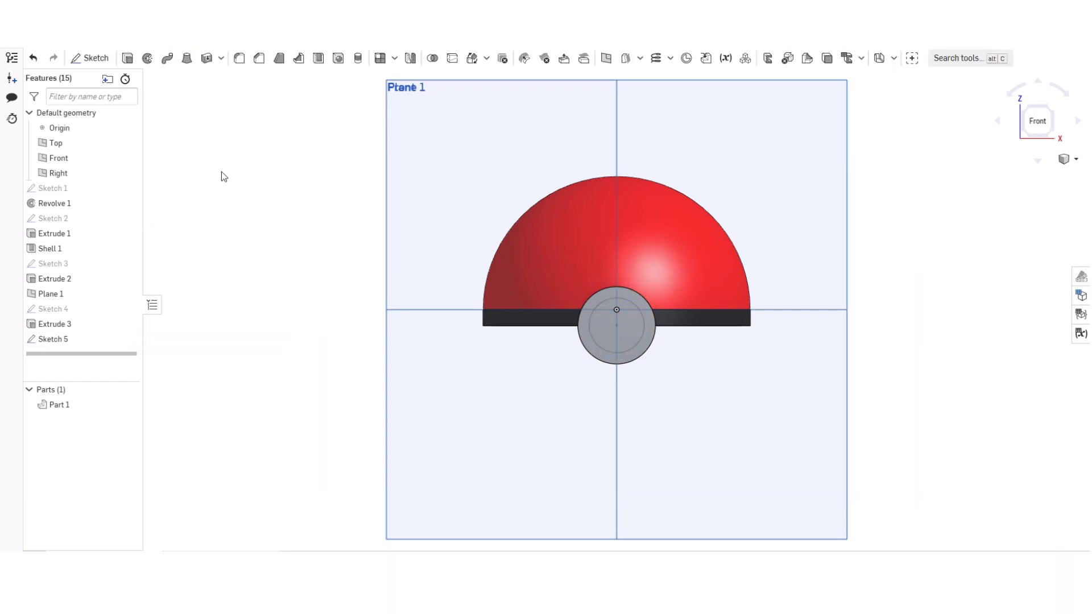
Extrude the inner circle about 0.18 in outward from the gray disc, adding it to Part 1
left_click(127, 58)
left_click(632, 336)
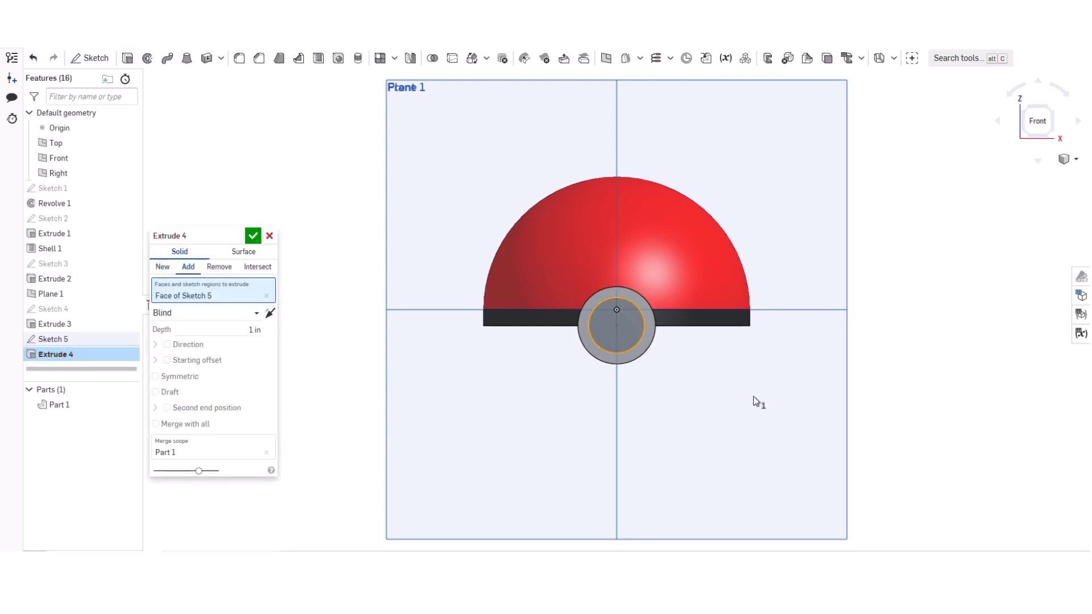
key("shift+7")
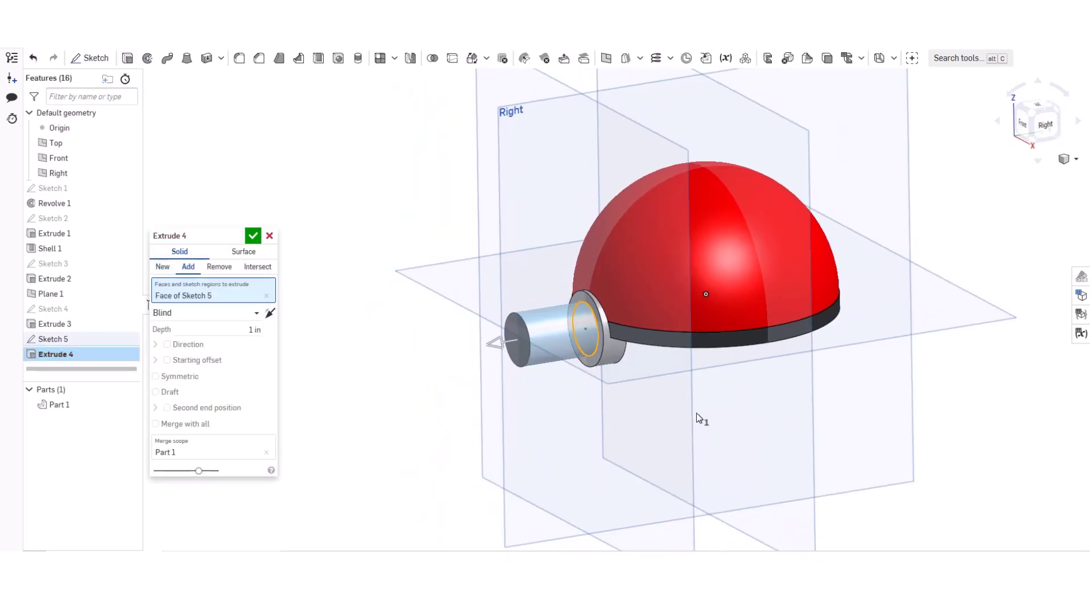
left_click_drag(502, 347, 551, 336)
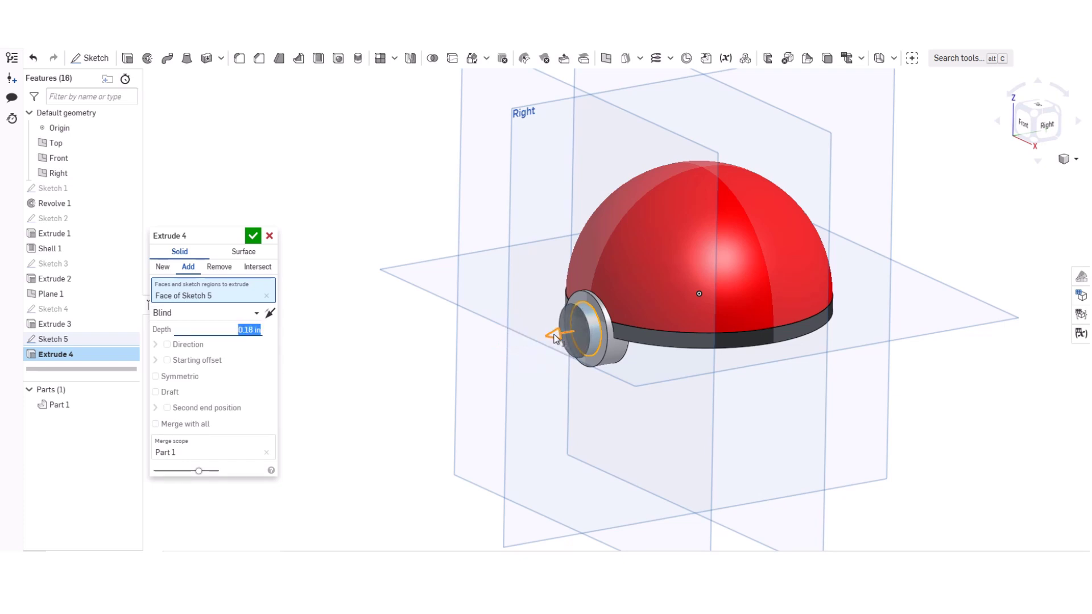
left_click(253, 235)
Add a gray A5A5A5 face appearance to the raised inner button, Extrude 4
key("shift+7")
right_click_drag(298, 219, 387, 236)
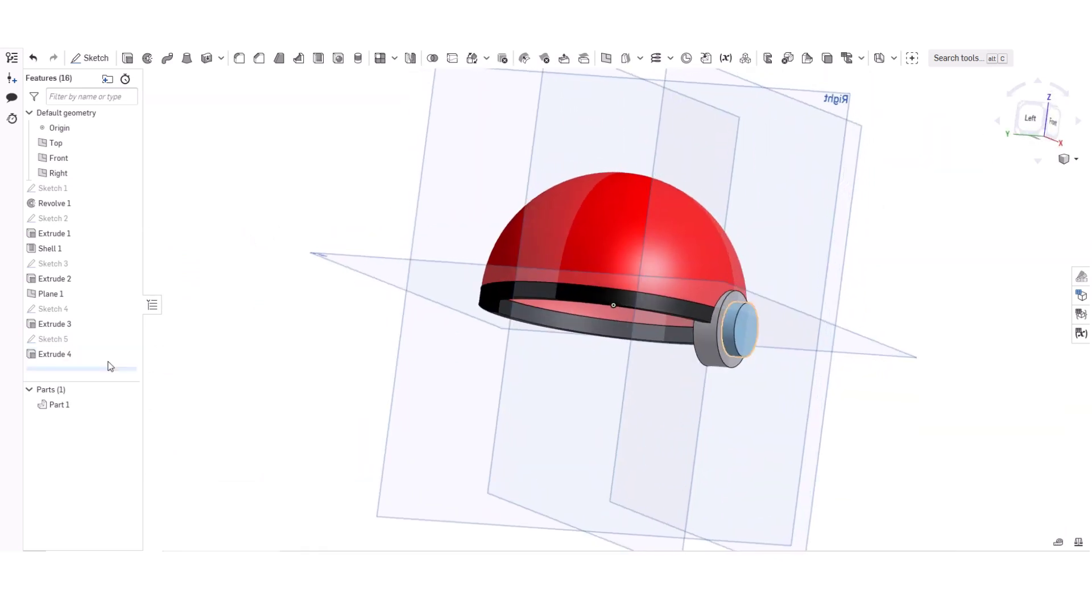
right_click(115, 360)
left_click(167, 485)
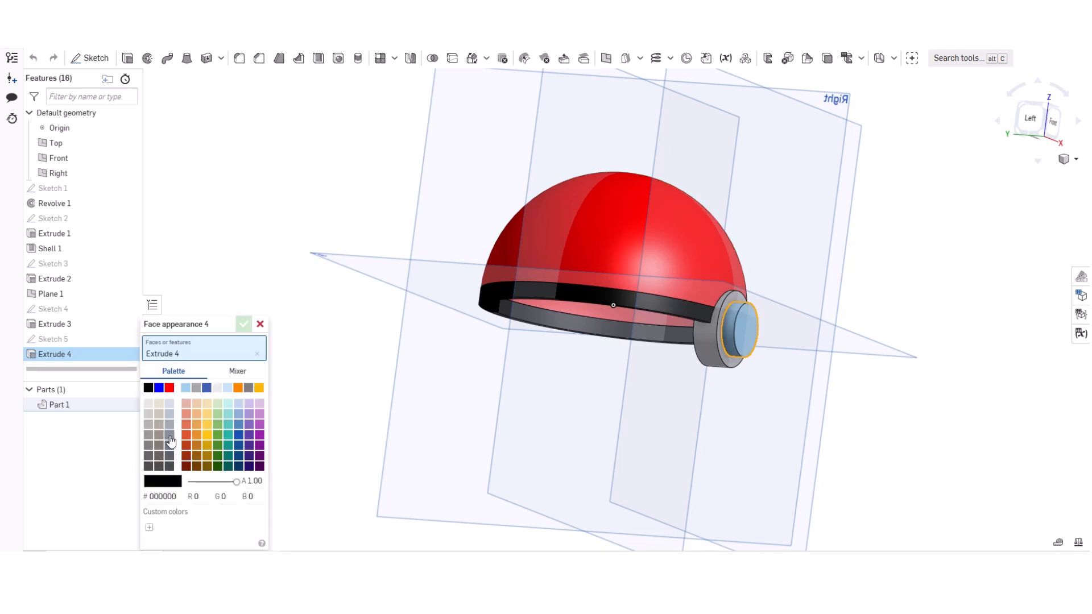
left_click(198, 388)
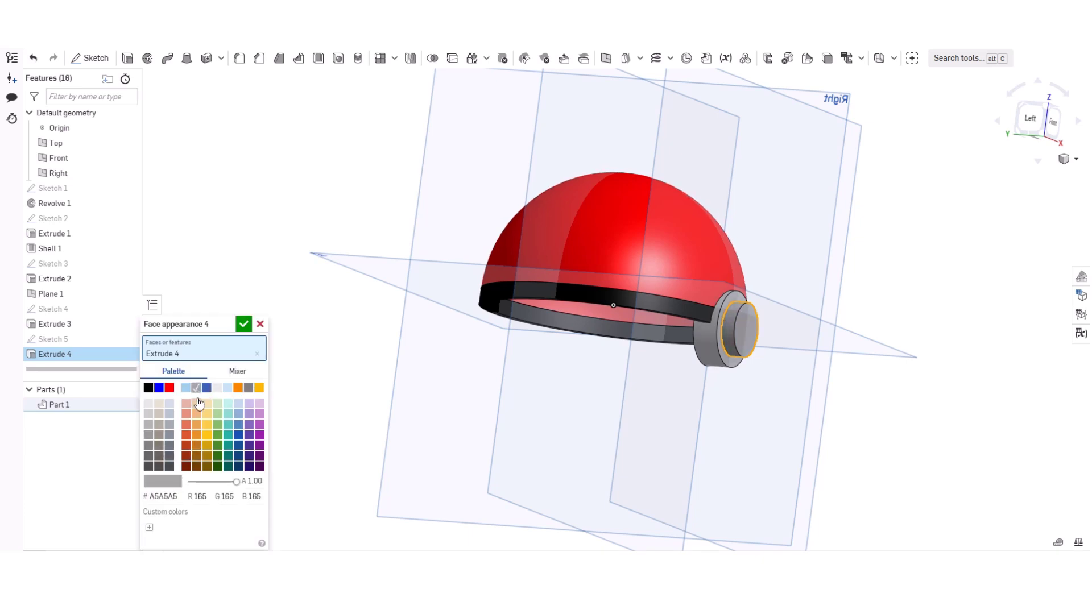
left_click(243, 324)
right_click_drag(238, 319, 404, 292)
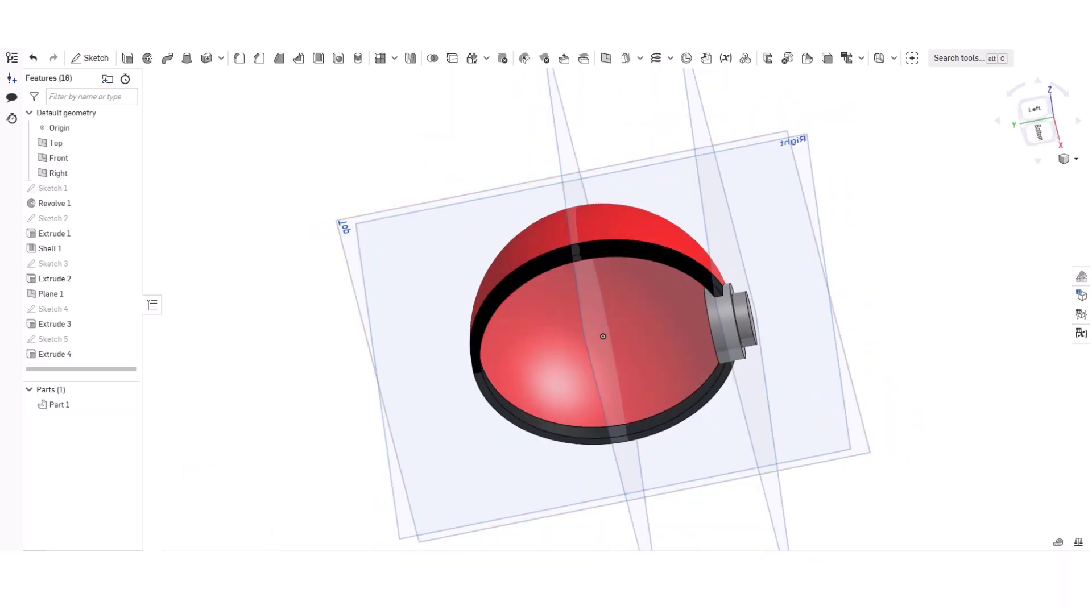
left_click(1033, 130)
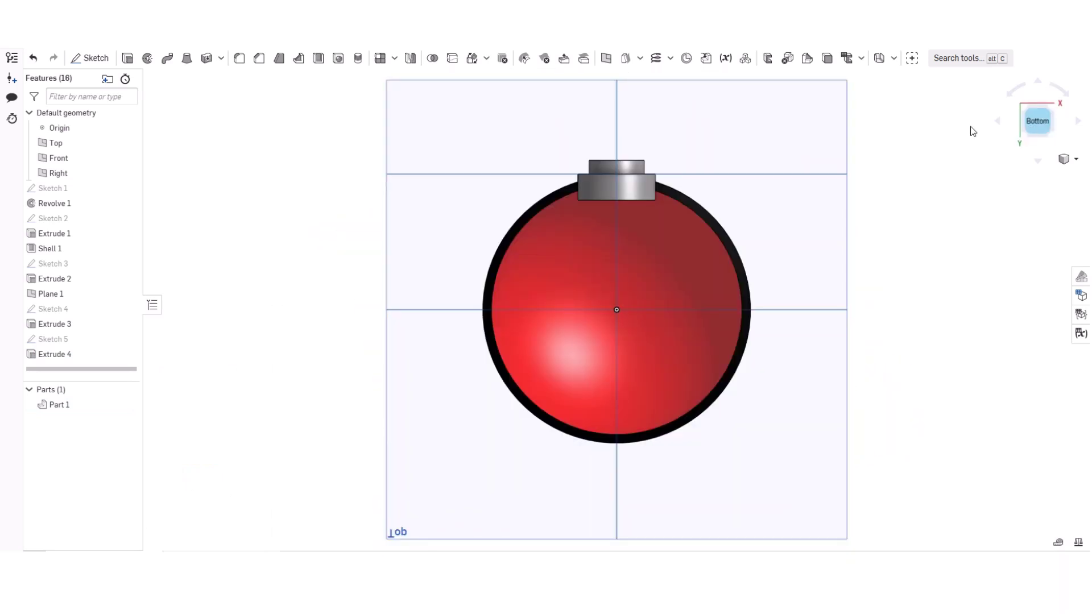
left_click(89, 58)
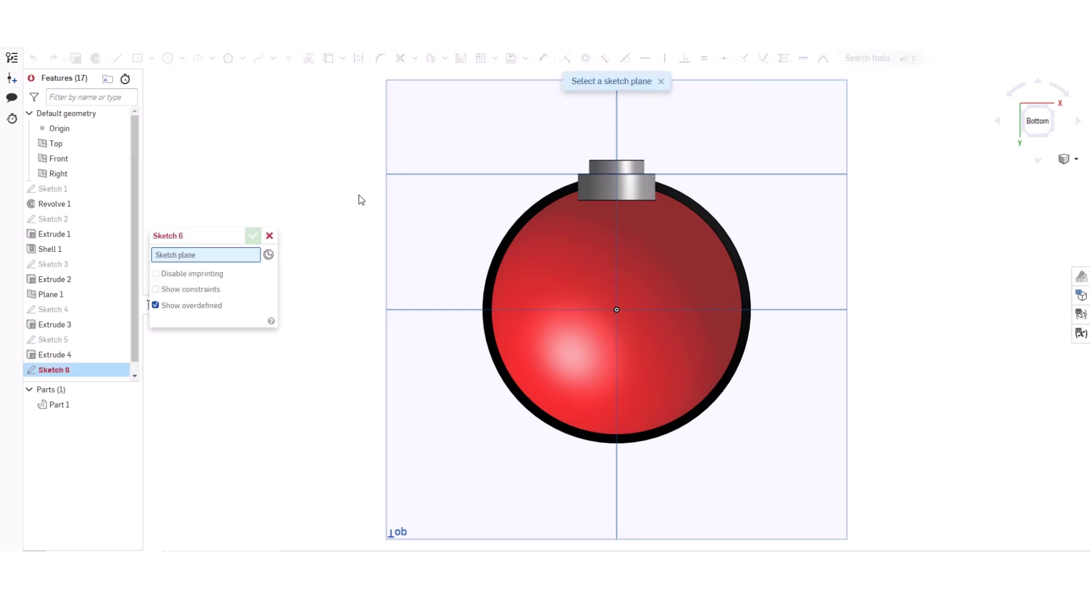
left_click(509, 234)
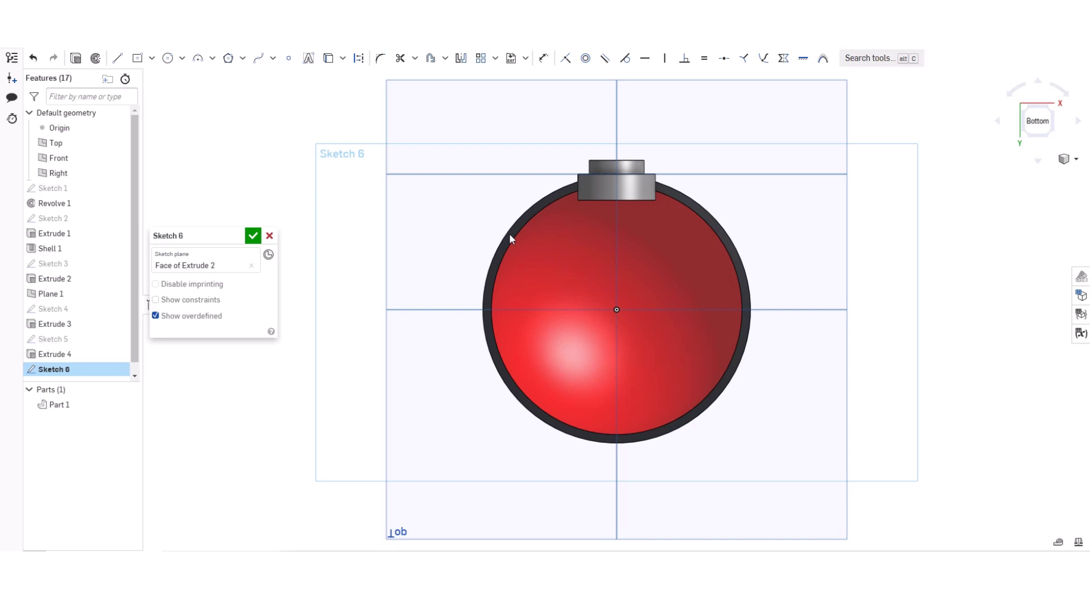
left_click(168, 58)
left_click(170, 60)
left_click(617, 310)
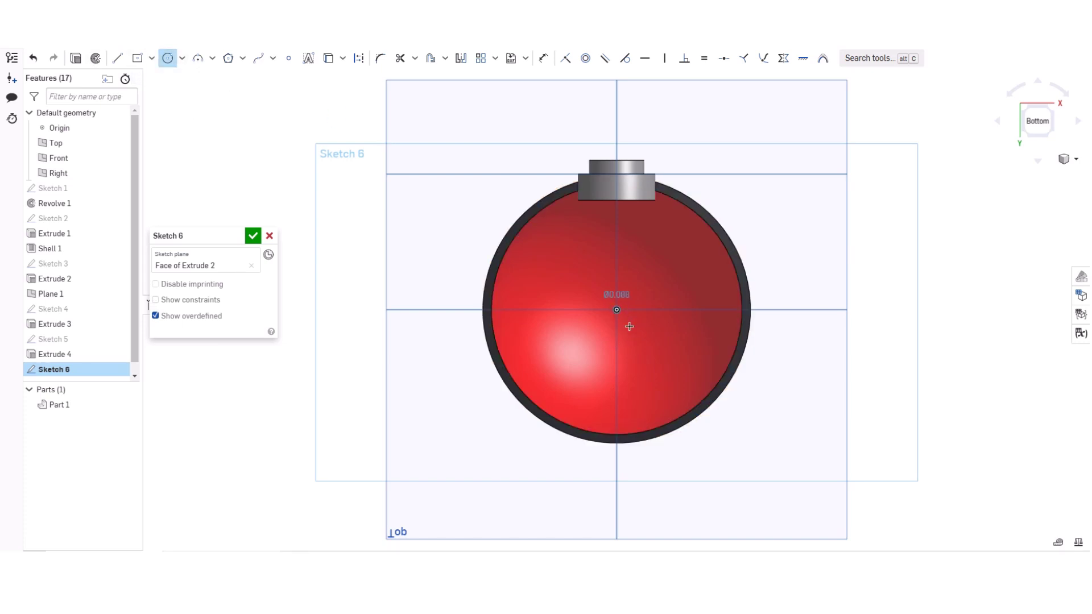
left_click(663, 432)
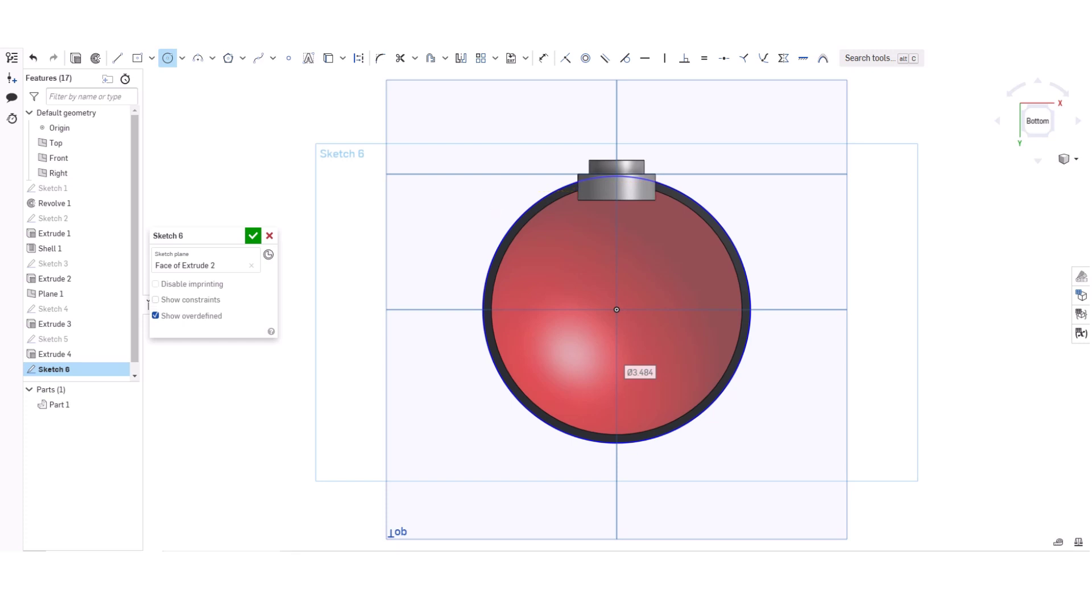
left_click(117, 58)
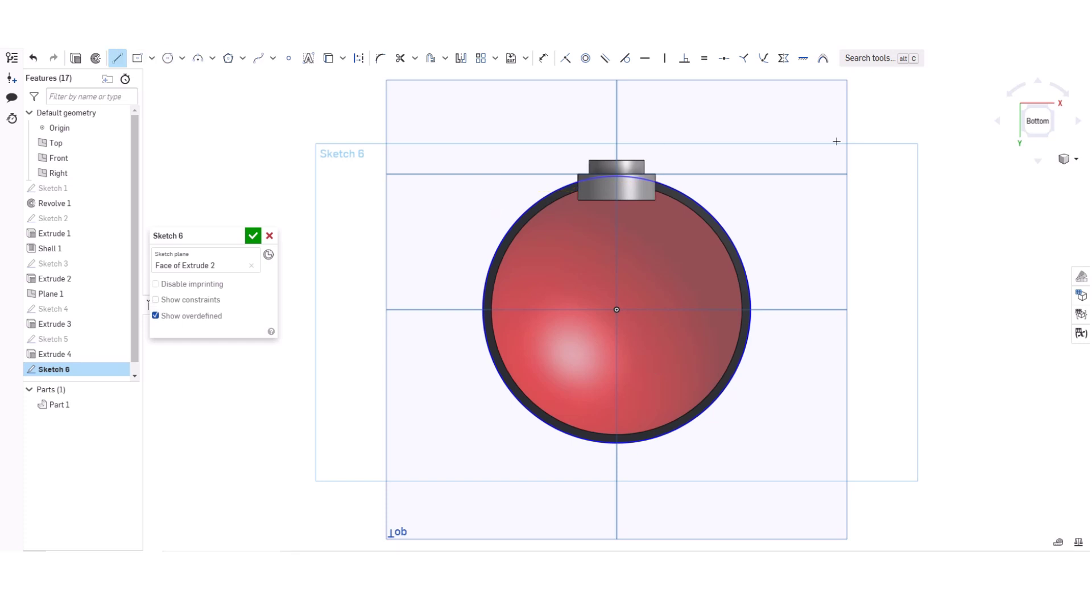
left_click(618, 178)
left_click(617, 440)
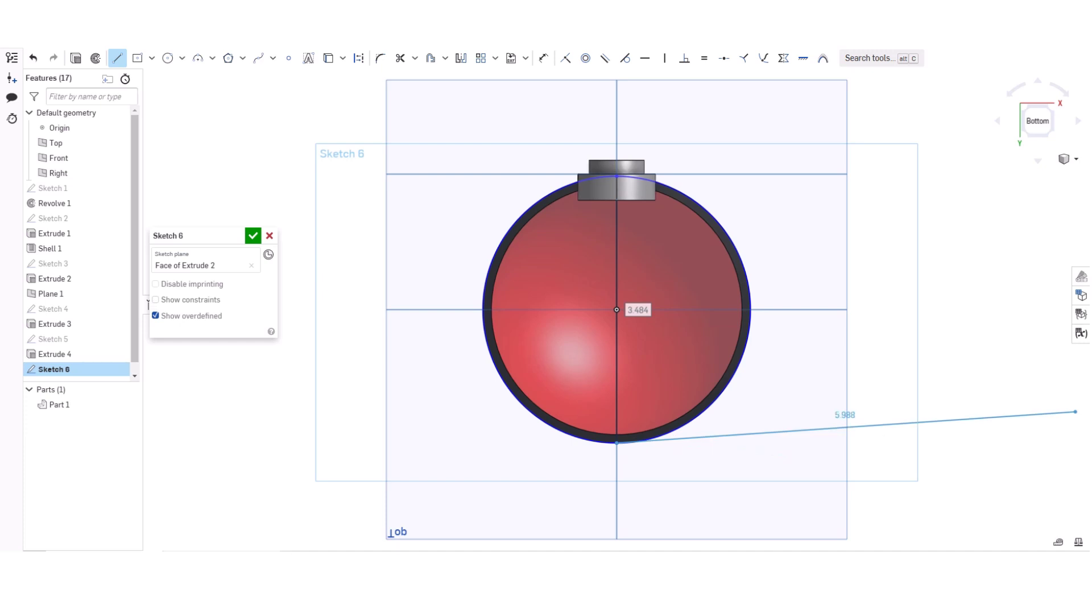
key("Escape")
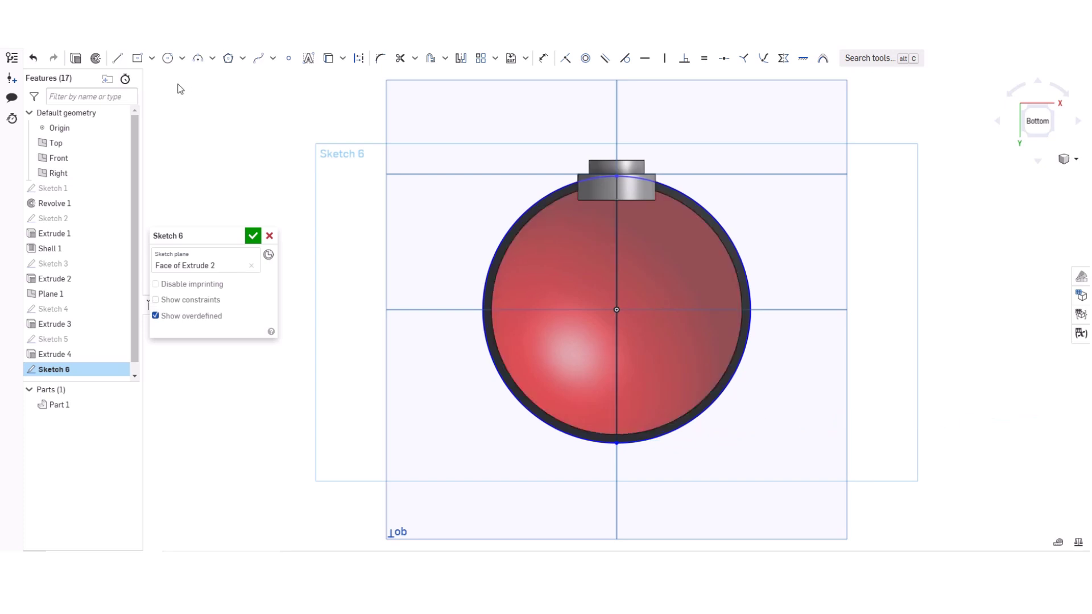
left_click(118, 58)
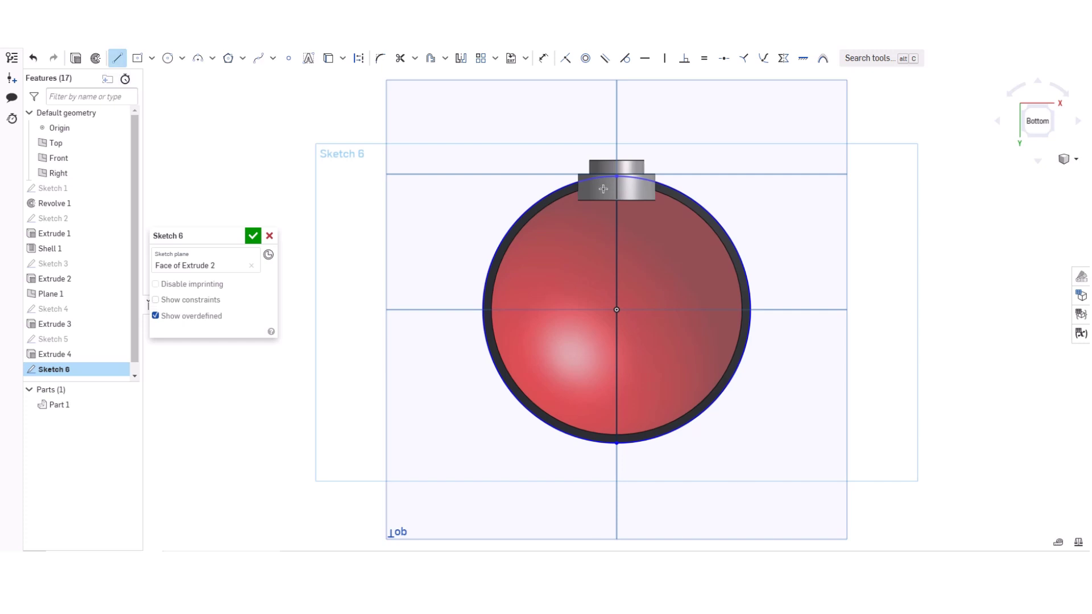
left_click(616, 177)
left_click(615, 441)
left_click(400, 58)
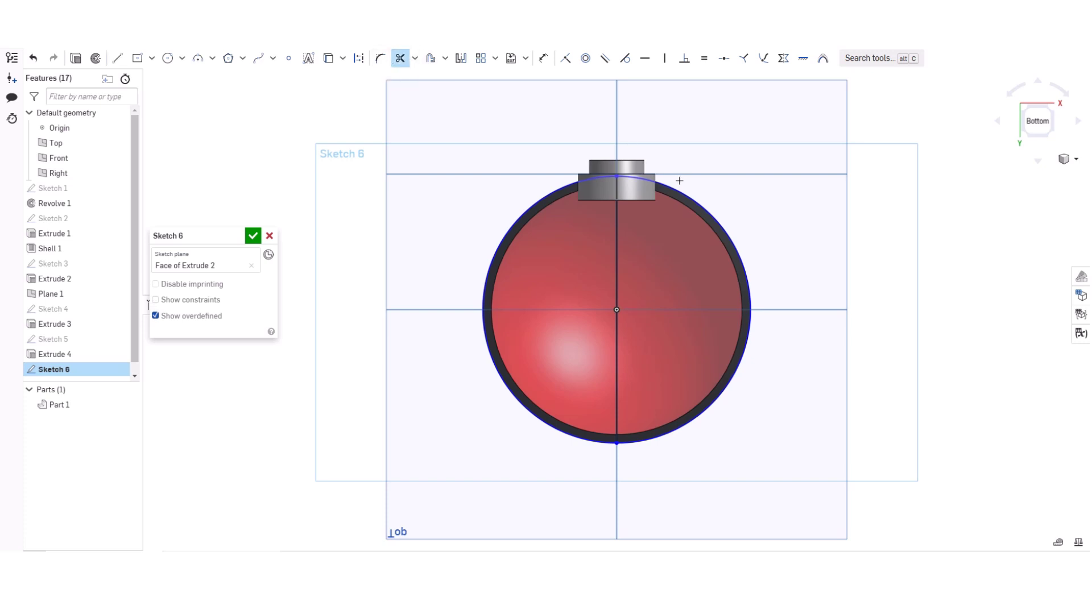
left_click_drag(741, 245, 703, 284)
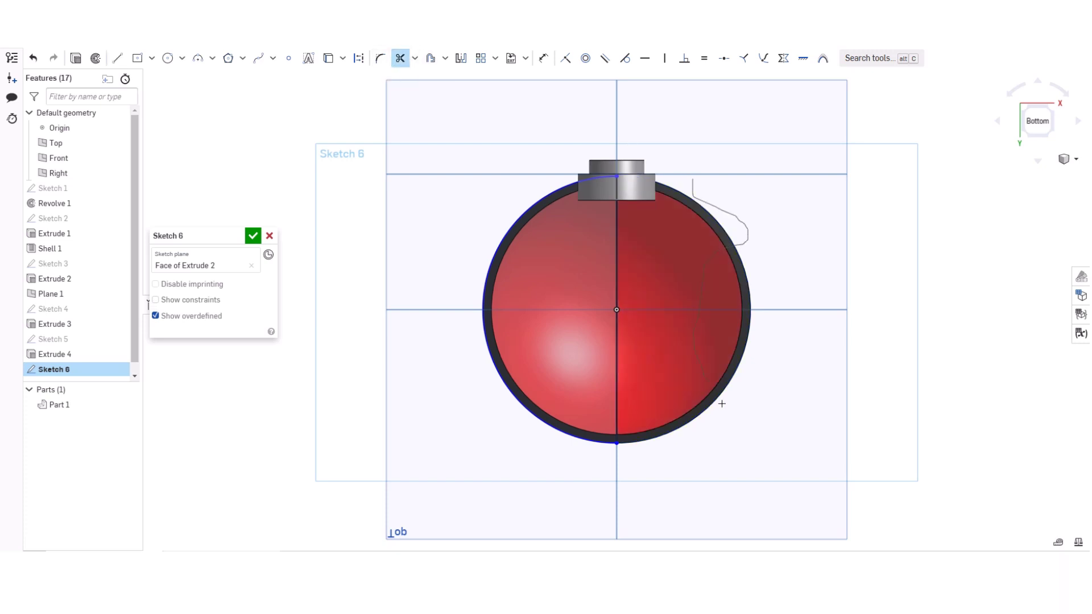
left_click_drag(728, 497, 729, 500)
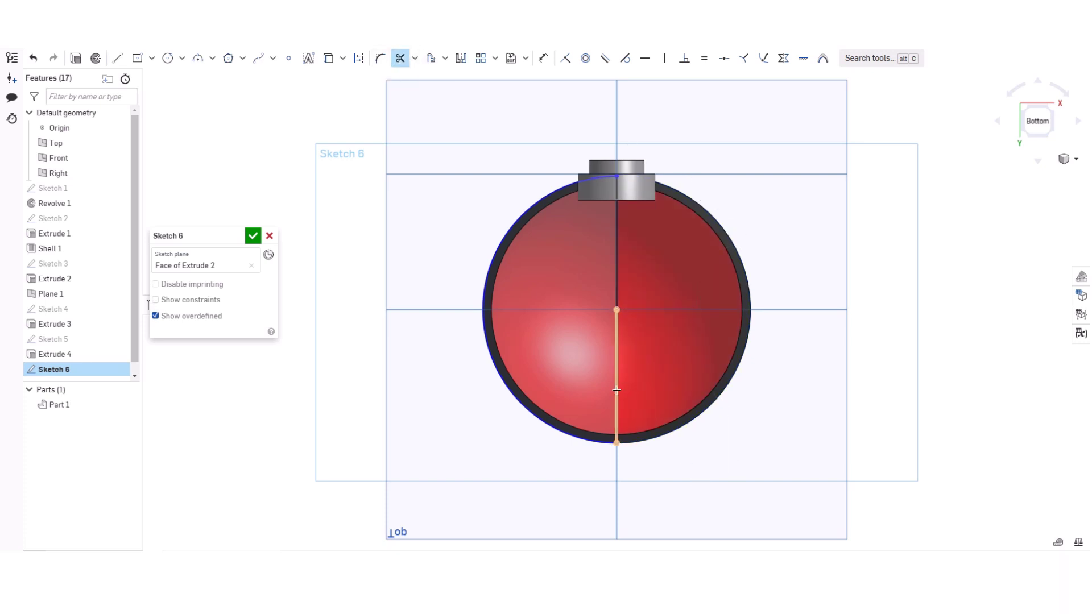
left_click(615, 280)
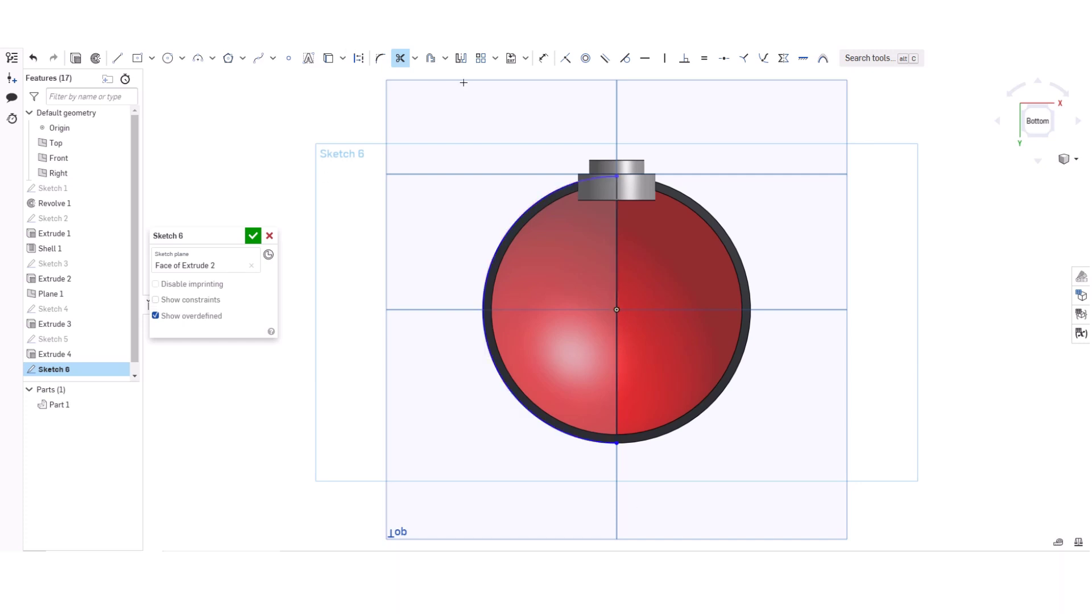
left_click(400, 58)
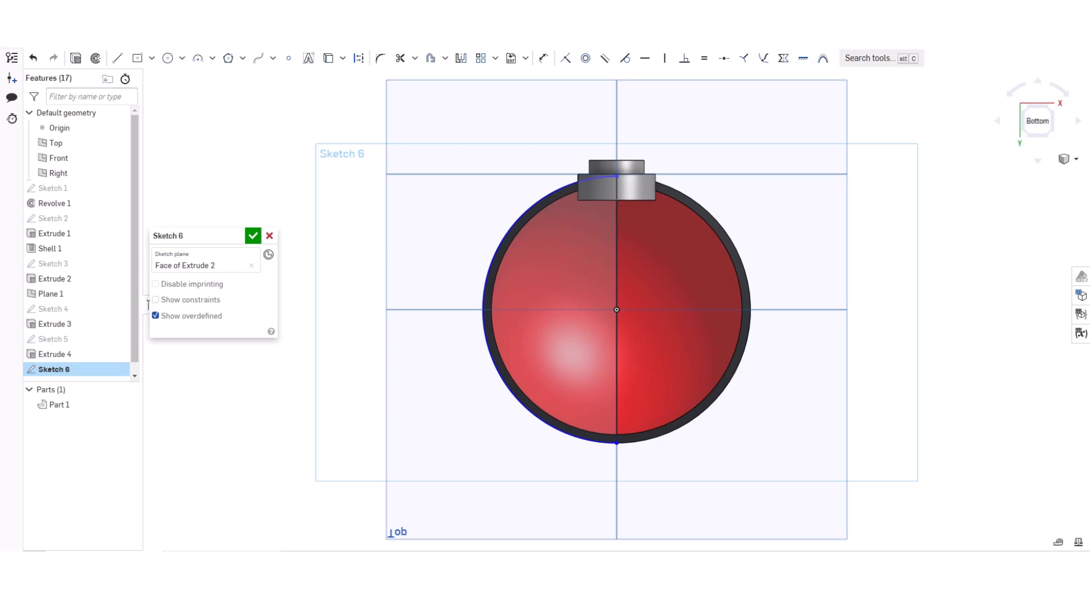
left_click(269, 237)
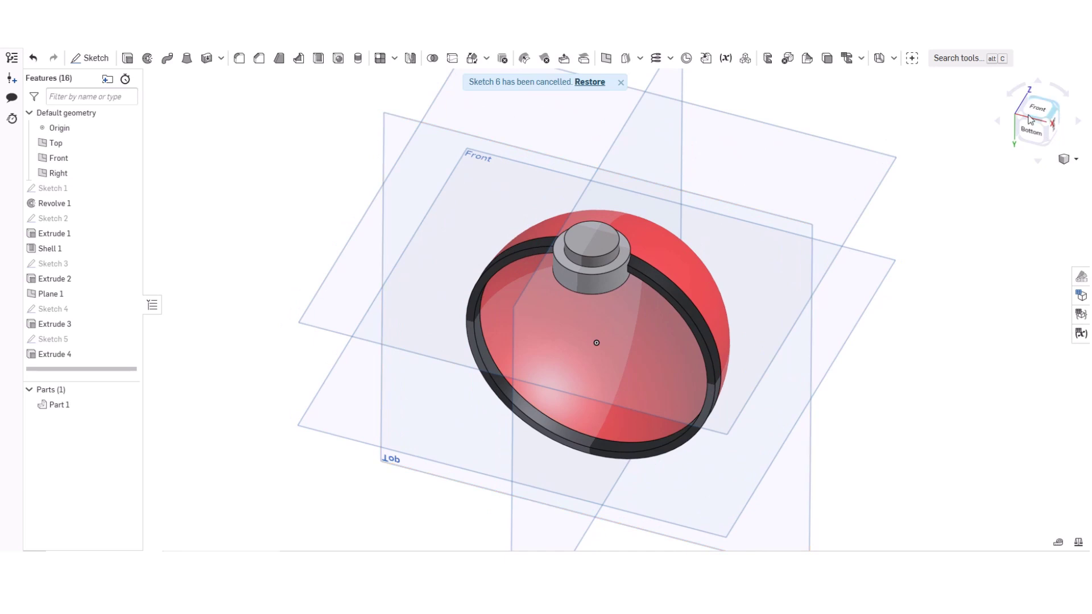
left_click(1037, 117)
right_click_drag(1011, 139, 370, 70)
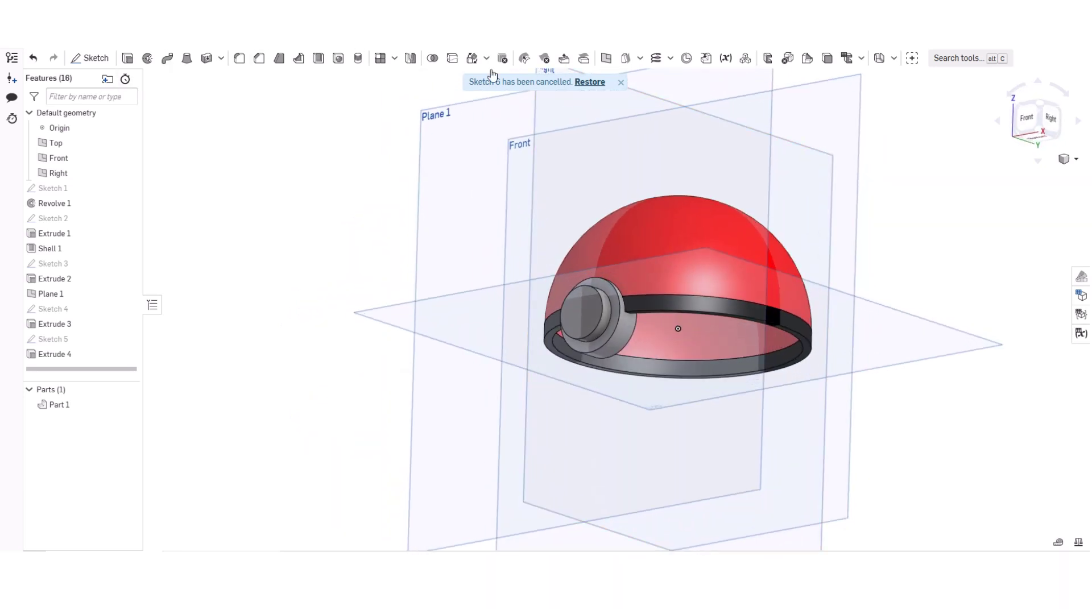
left_click(606, 58)
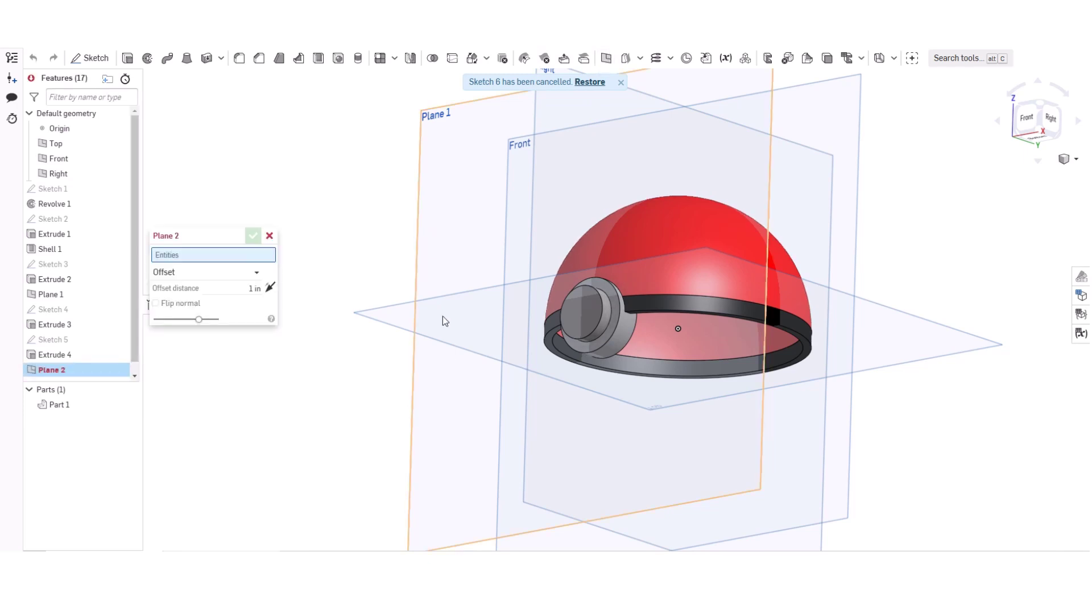
left_click(387, 310)
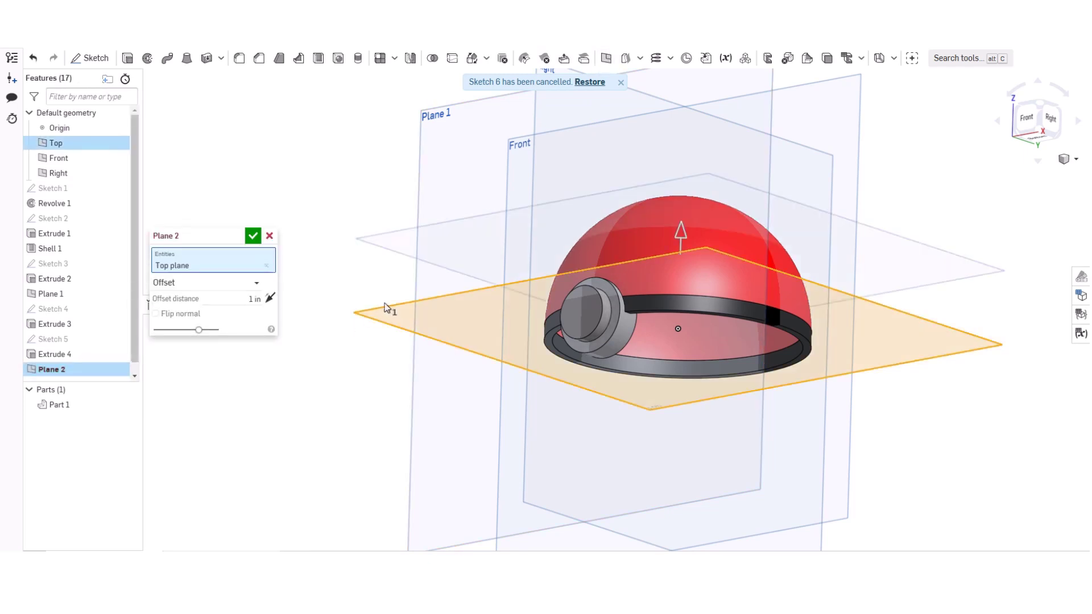
right_click_drag(363, 305, 681, 265)
left_click_drag(681, 290, 678, 360)
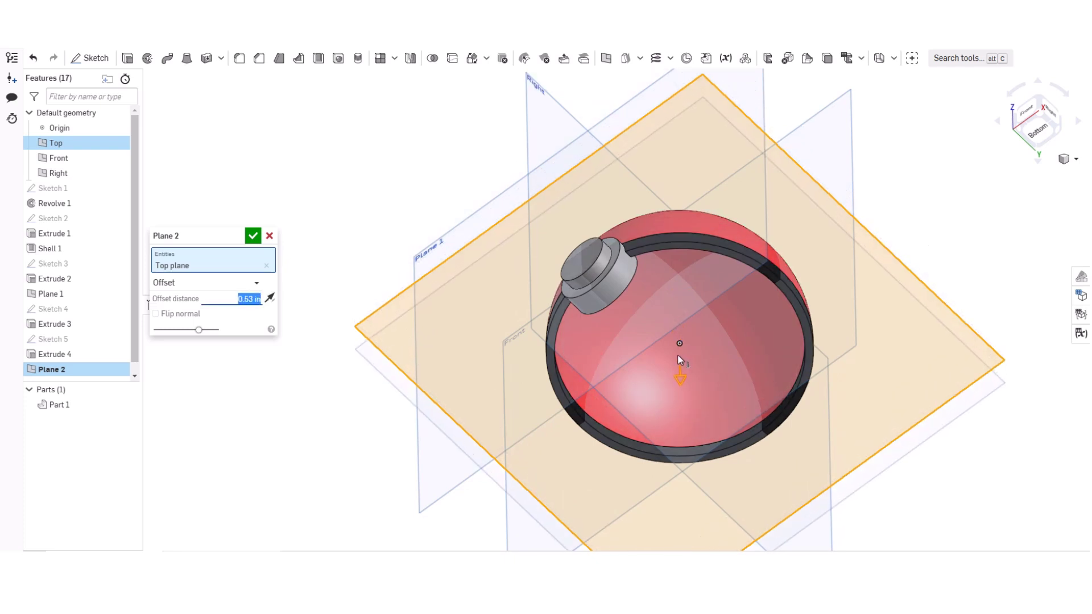
left_click_drag(678, 359, 678, 359)
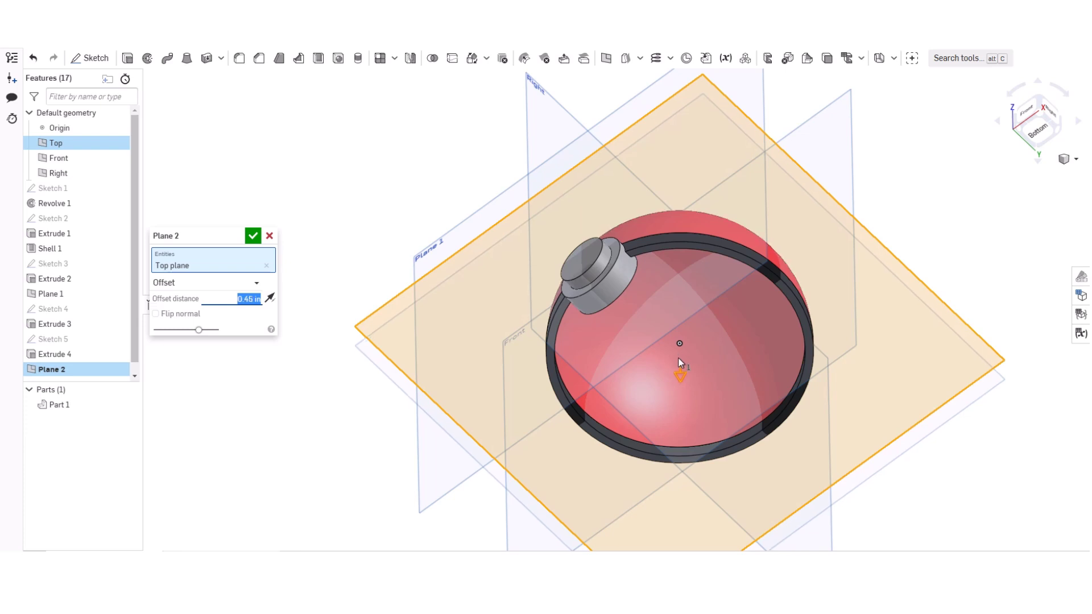
left_click_drag(677, 367, 984, 226)
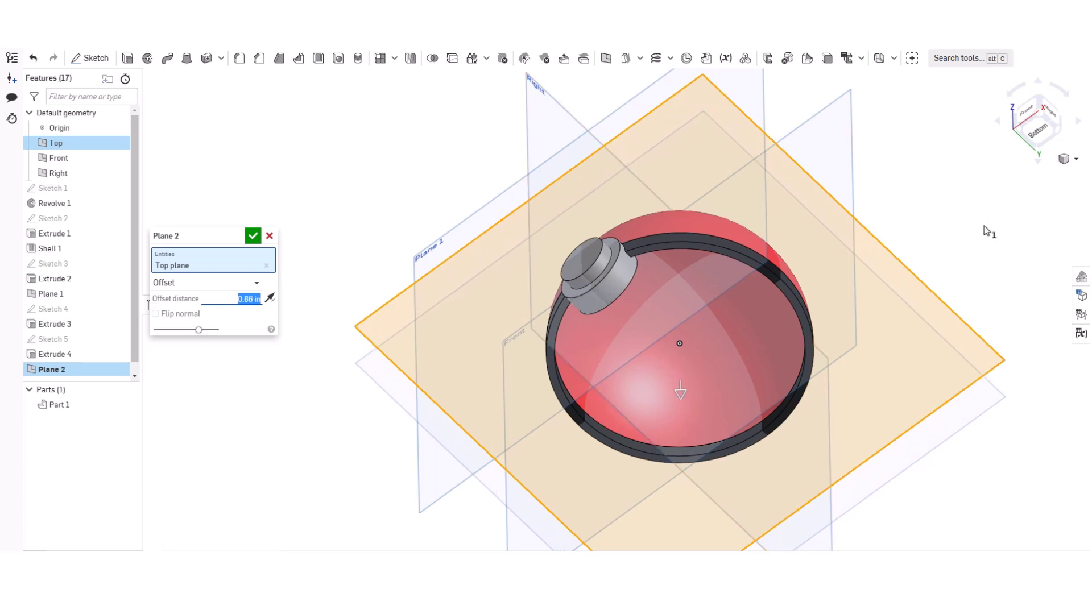
key("n")
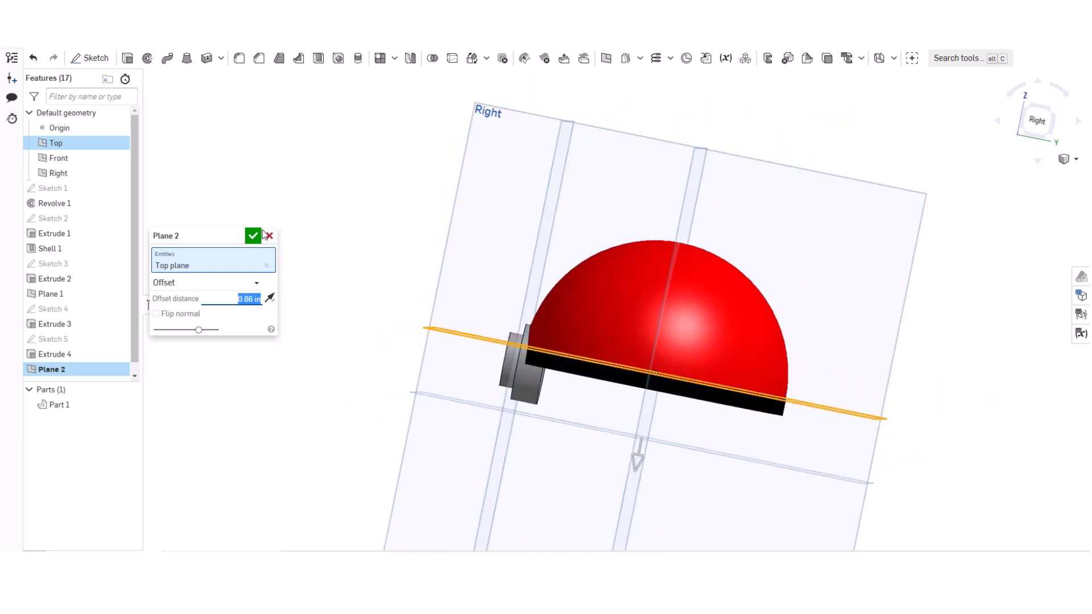
left_click(269, 235)
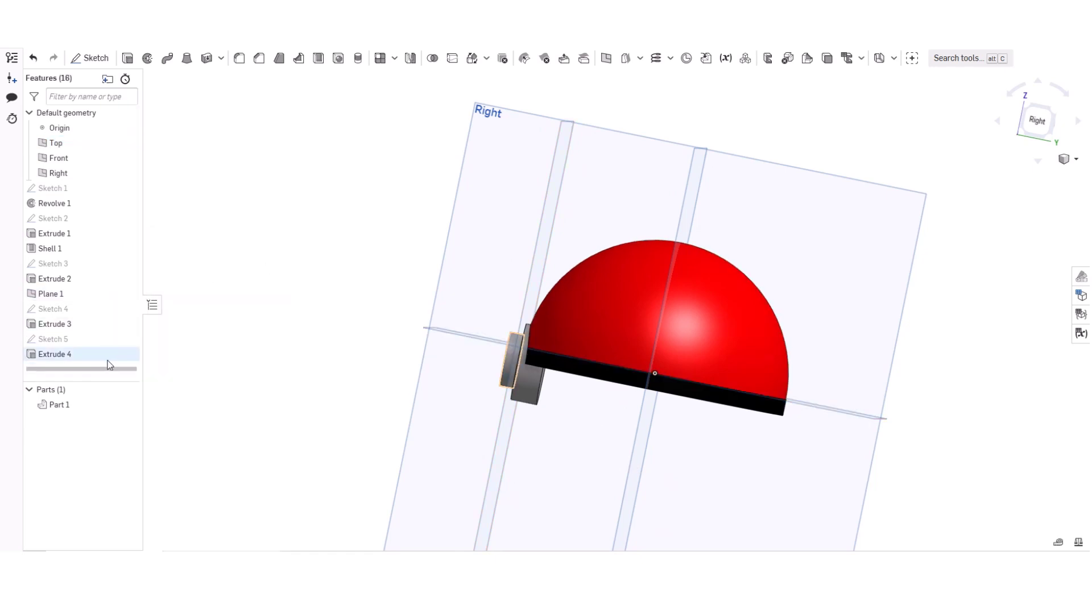
Sketch a circle about 3.5 in across on the hemisphere's rim face, centered on the origin
right_click_drag(313, 374, 392, 284)
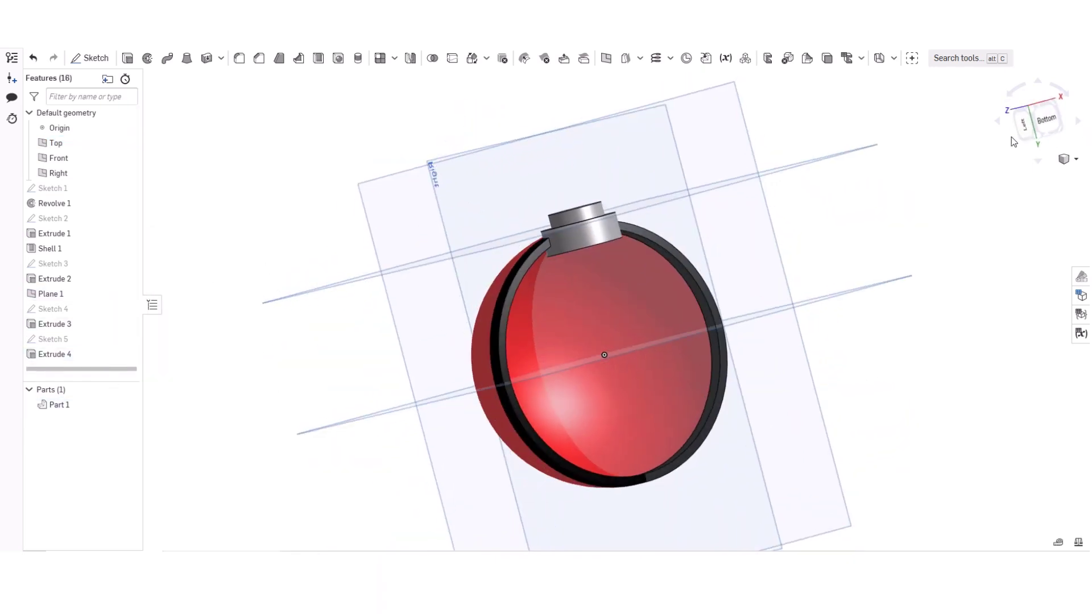
left_click(1047, 117)
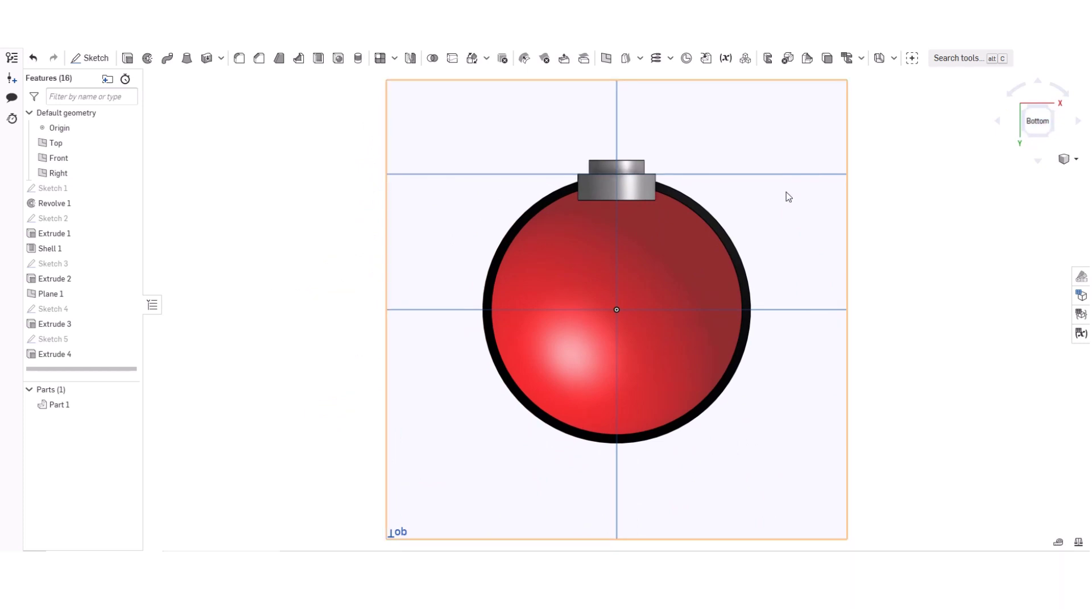
right_click_drag(785, 192, 933, 243)
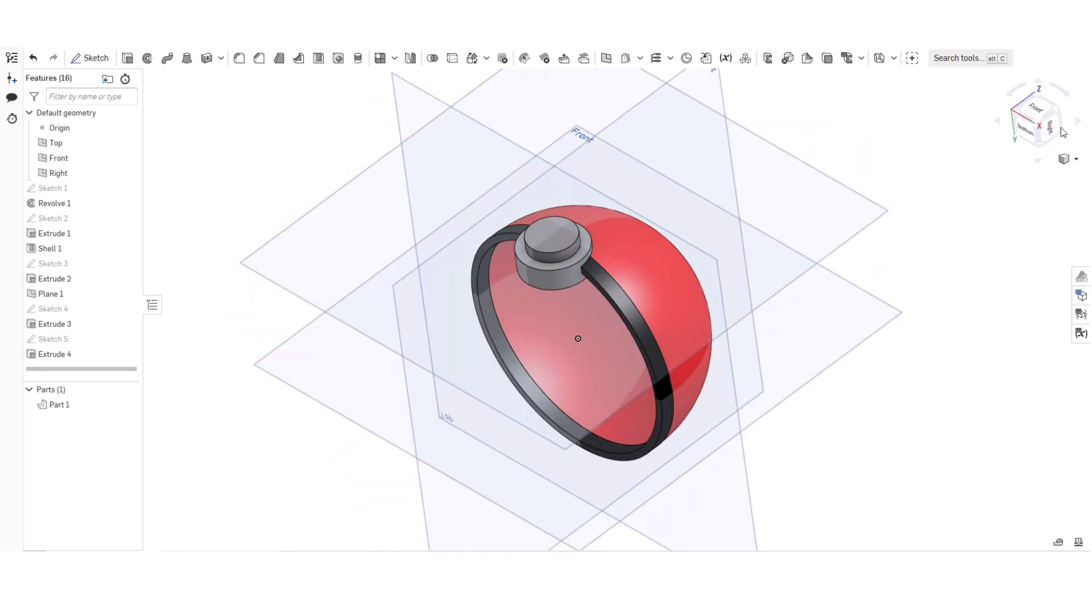
left_click(1021, 128)
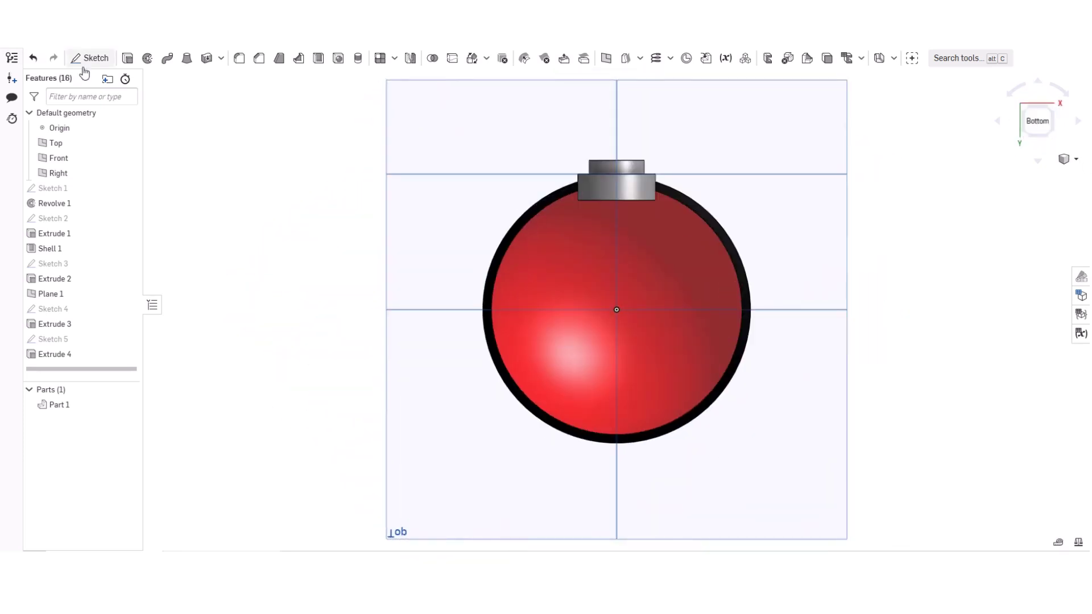
left_click(89, 58)
left_click(531, 207)
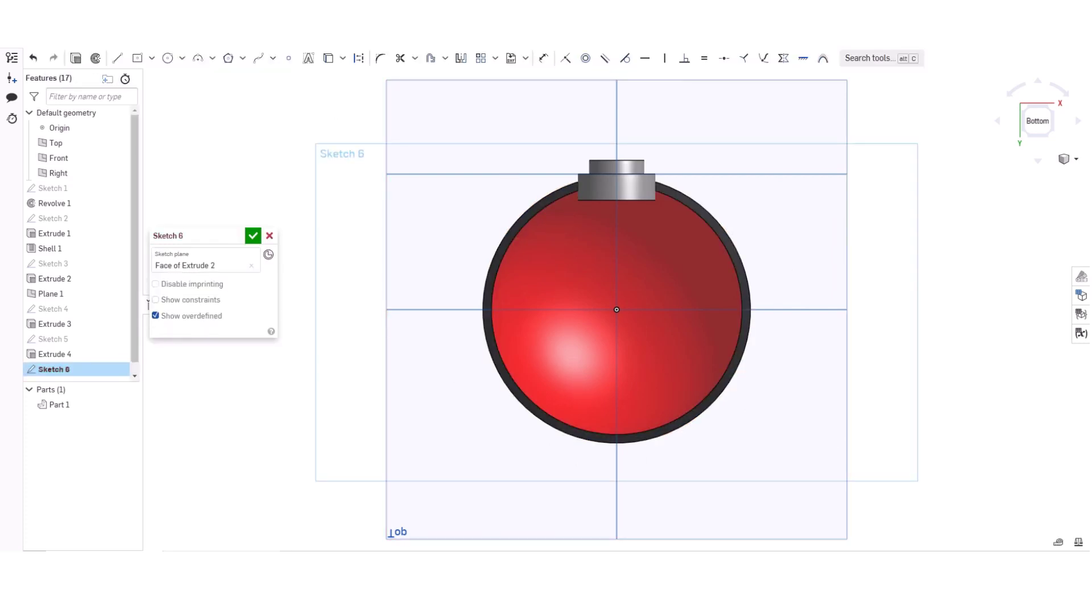
left_click(152, 58)
left_click(167, 58)
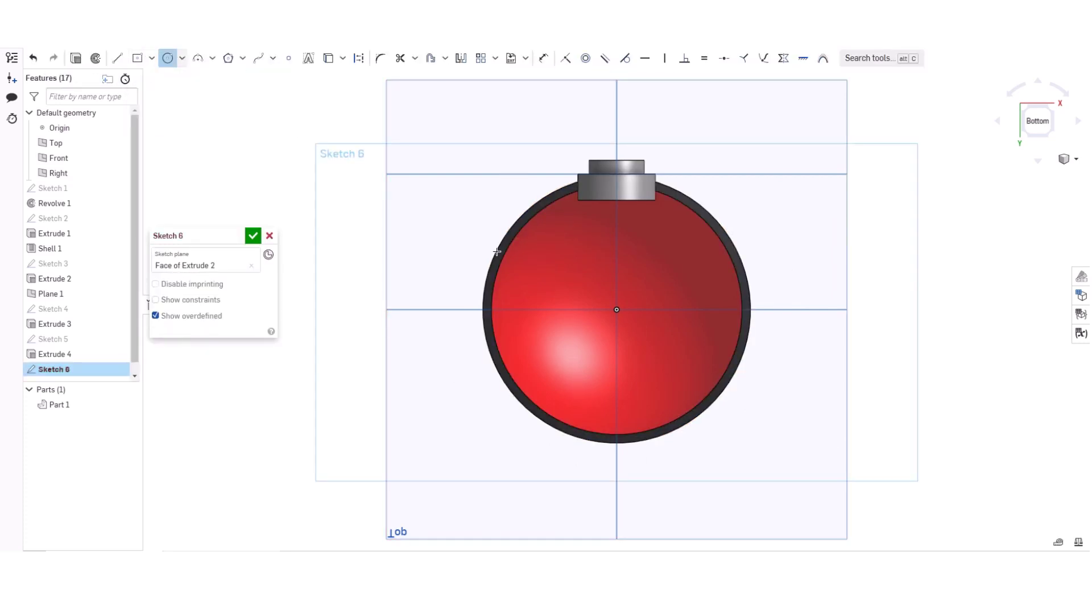
left_click(617, 309)
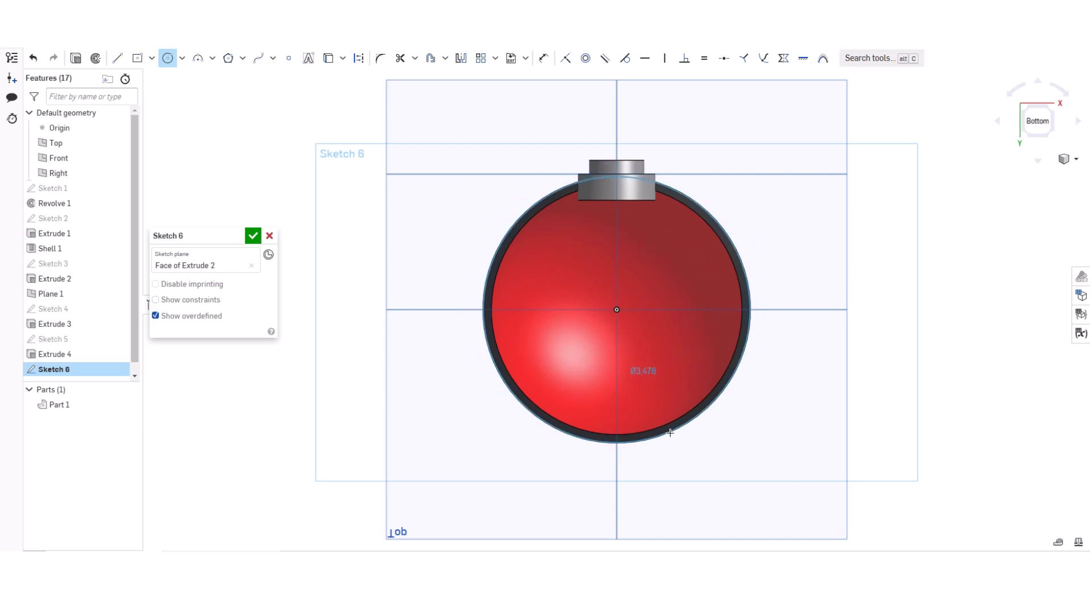
left_click(652, 432)
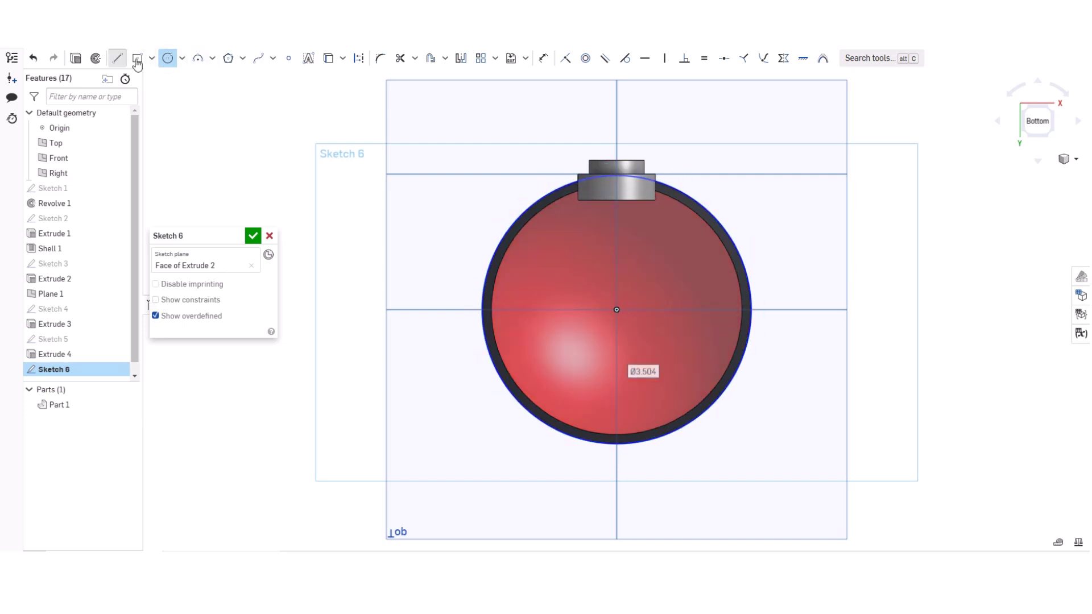
Draw a vertical line about 3.5 in long through the circle's center, trim away the half on the +X side, and finish the sketch
left_click(616, 176)
key("Escape")
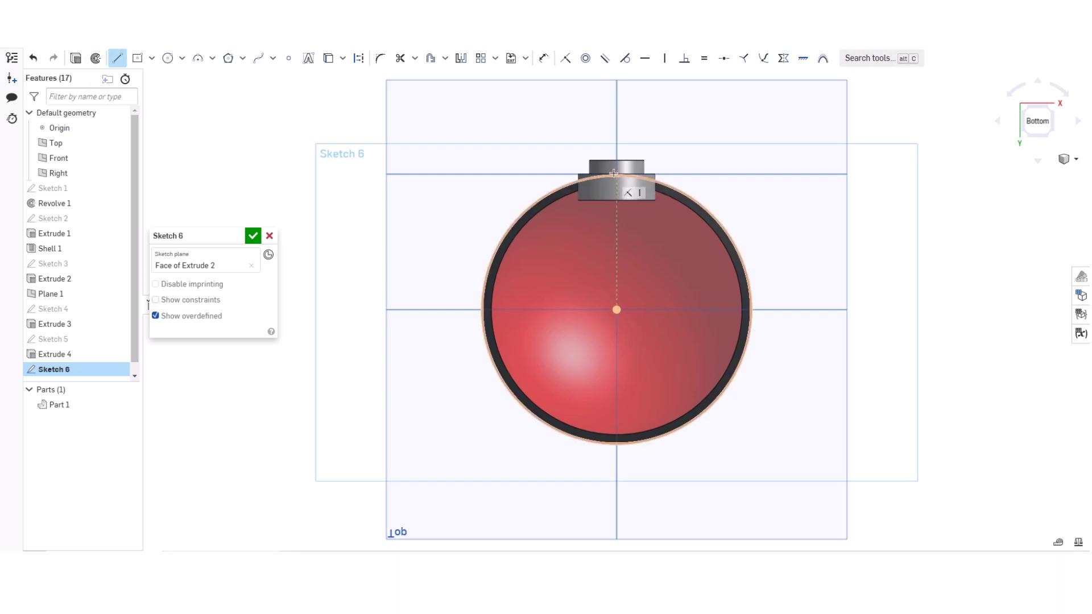
left_click(614, 175)
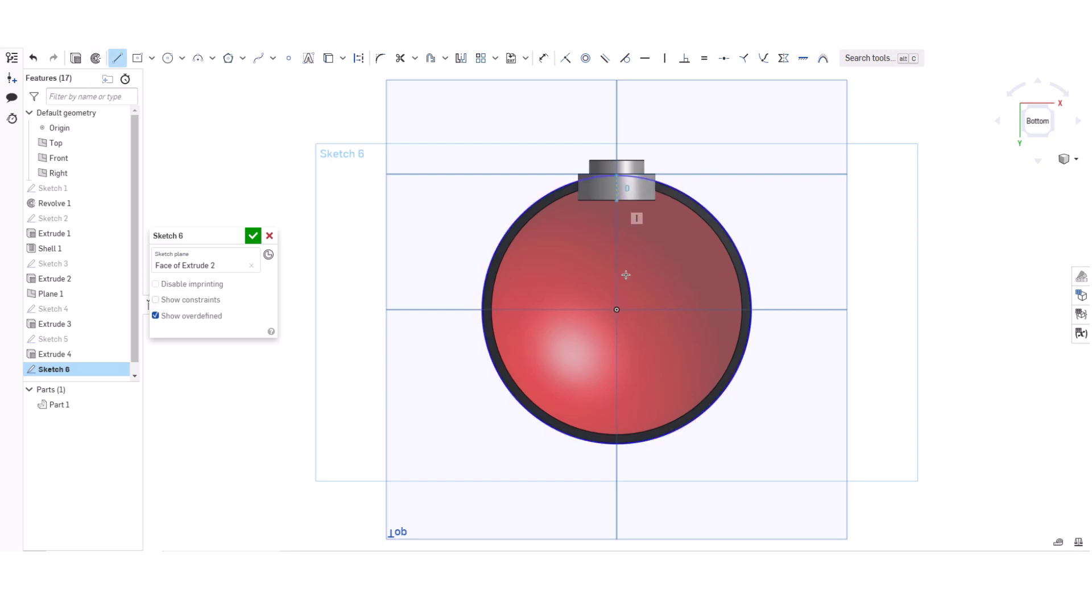
left_click(616, 444)
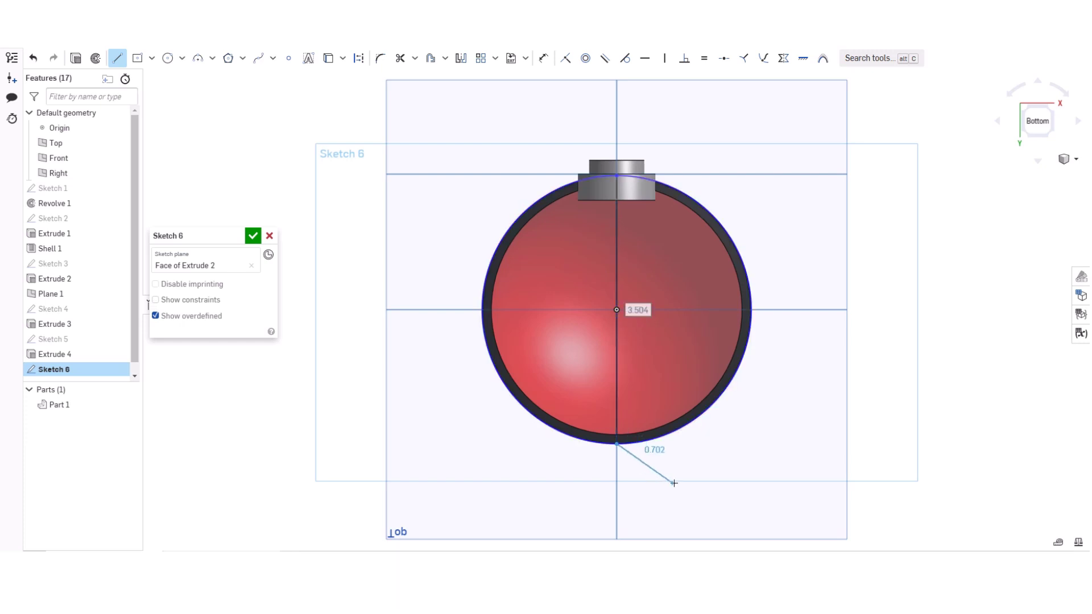
key("Escape")
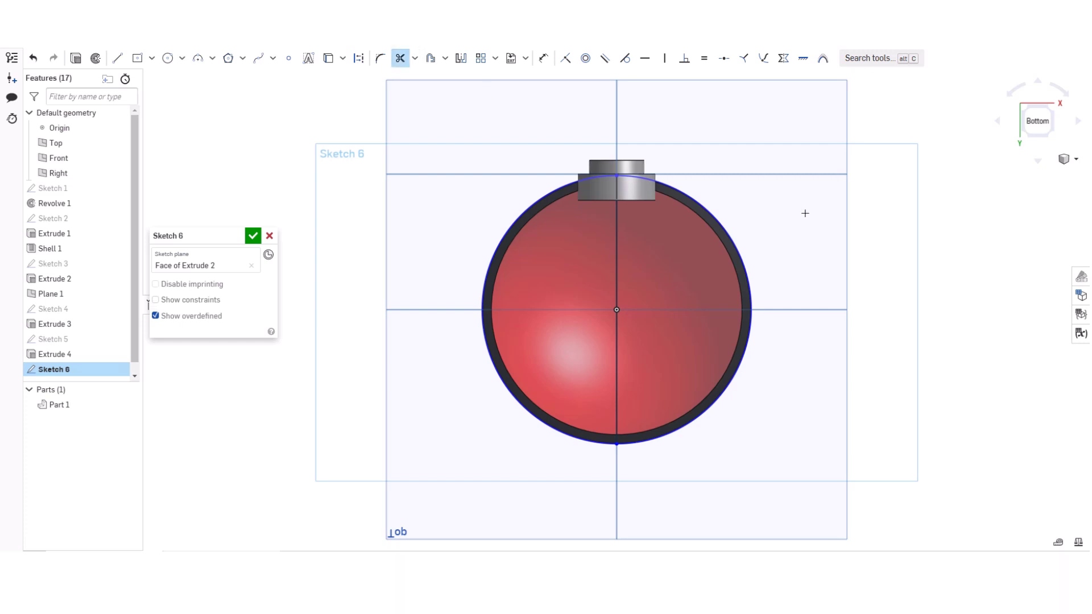
mouse_move(713, 288)
left_mouse_down()
mouse_move(706, 311)
mouse_move(732, 365)
left_mouse_up()
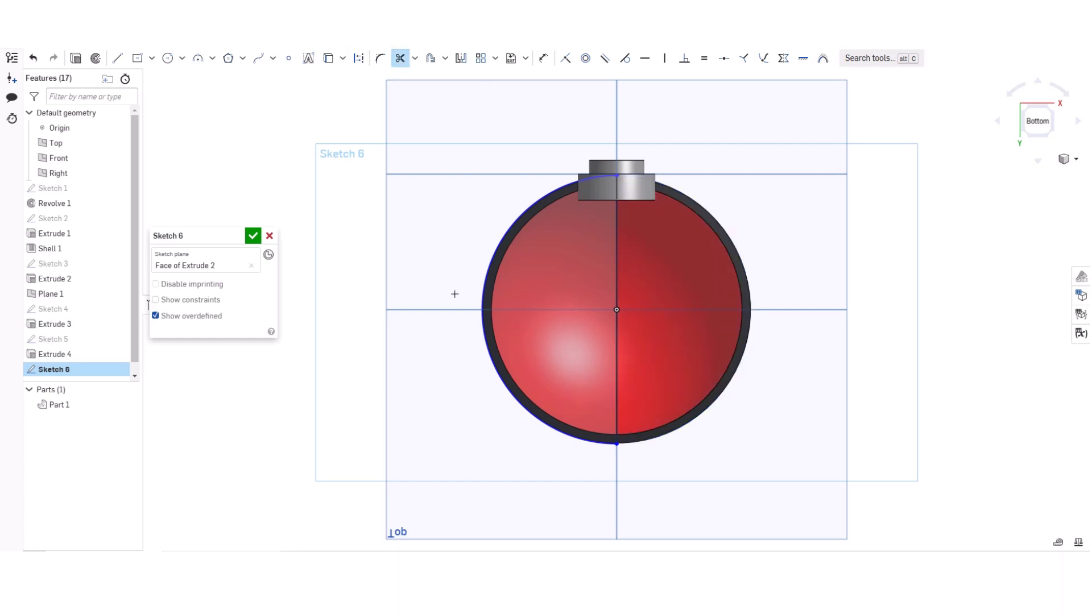
left_click(259, 235)
left_click(147, 58)
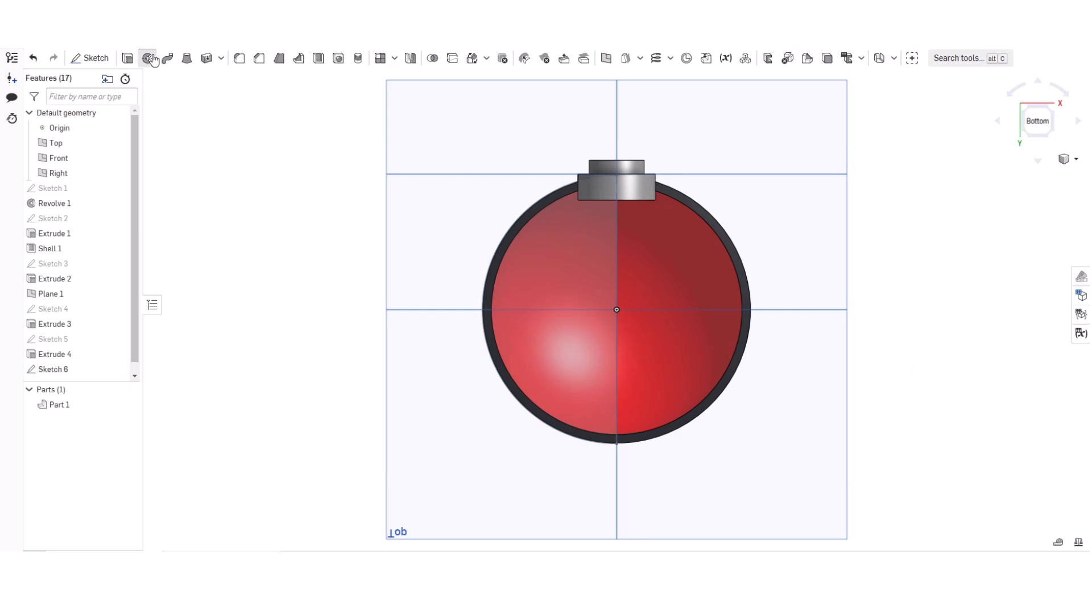
left_click(595, 263)
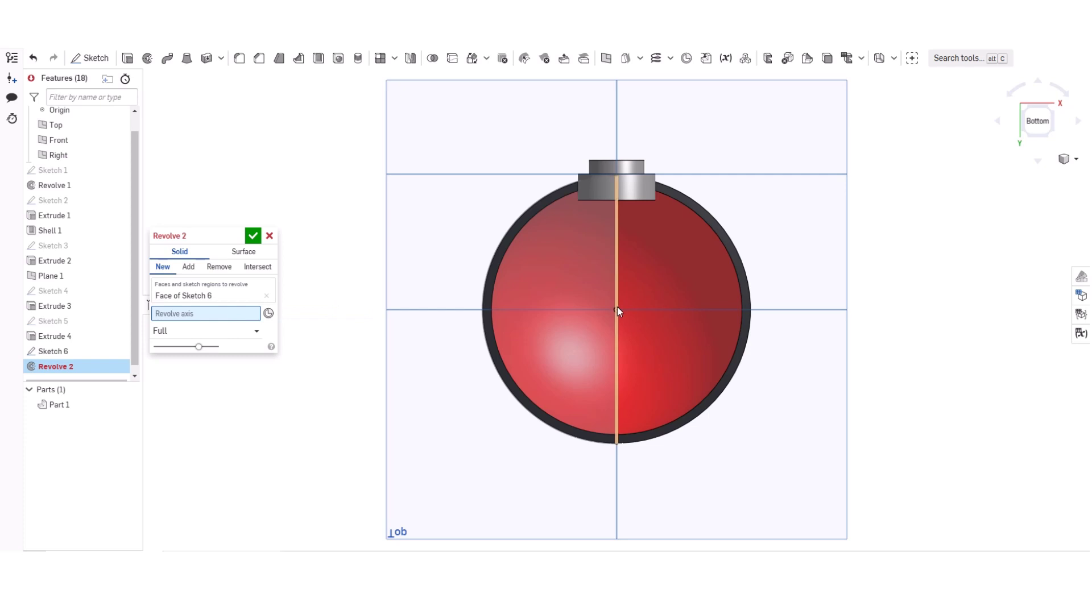
left_click(617, 305)
right_click_drag(706, 283, 409, 329)
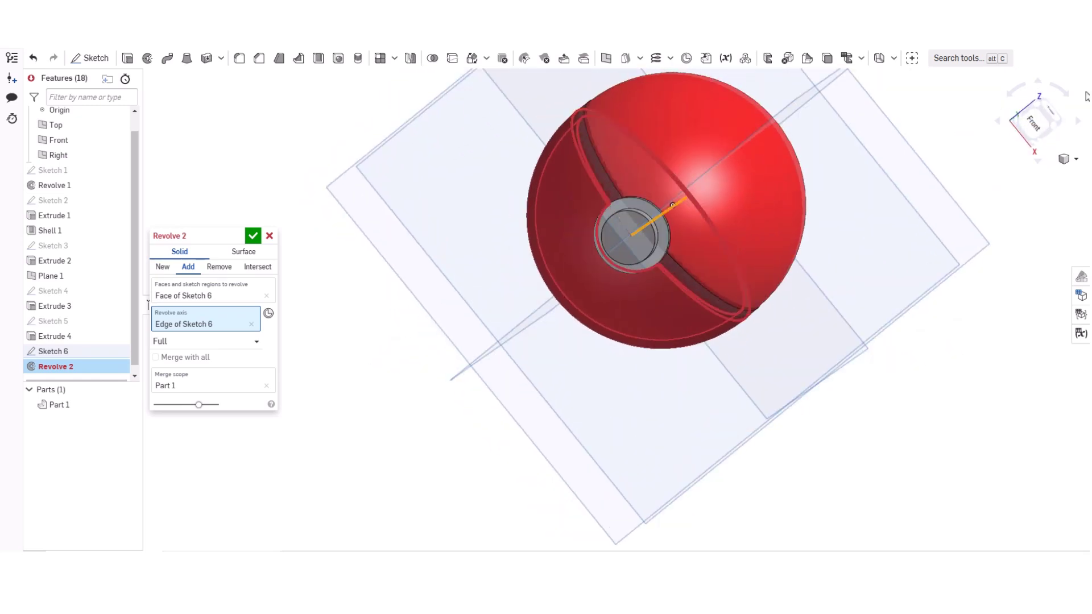
left_click(1032, 124)
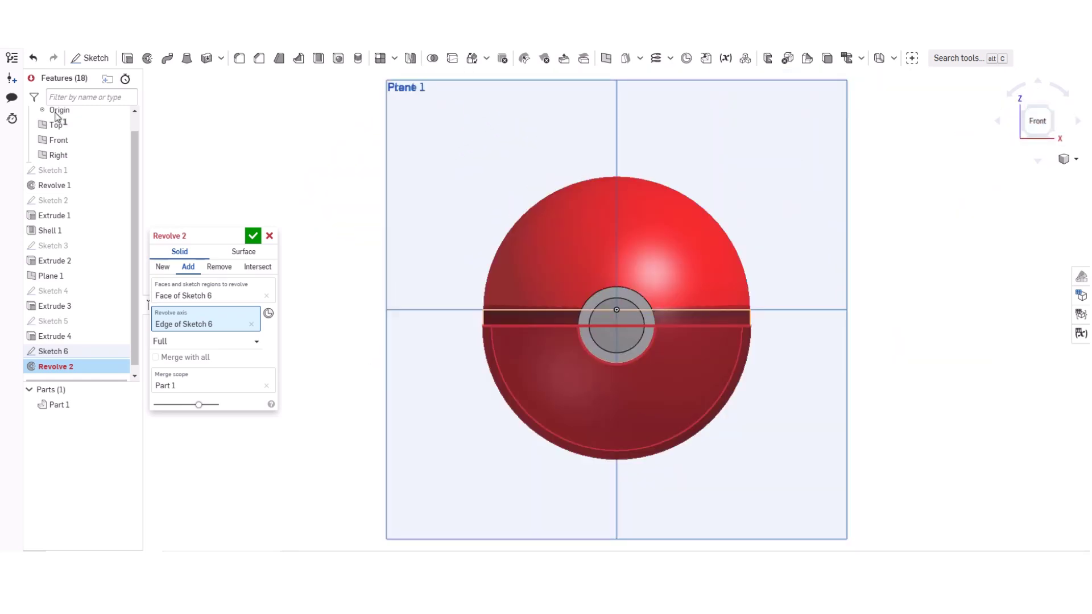
left_click(268, 235)
right_click_drag(314, 246, 312, 57)
right_click(928, 266)
left_click(866, 296)
right_click_drag(870, 321, 961, 370)
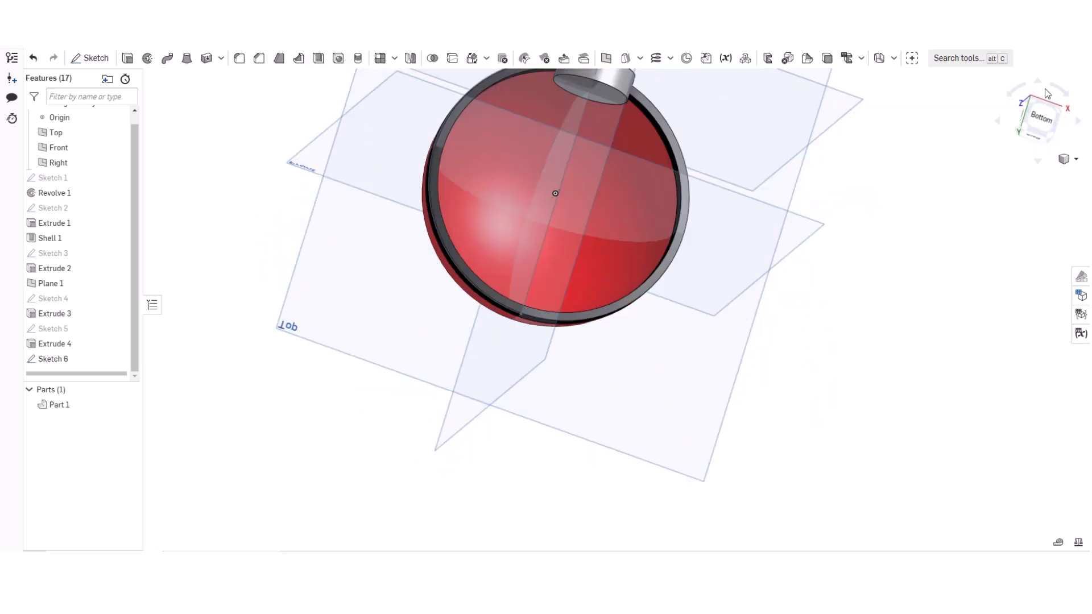
left_click(1036, 121)
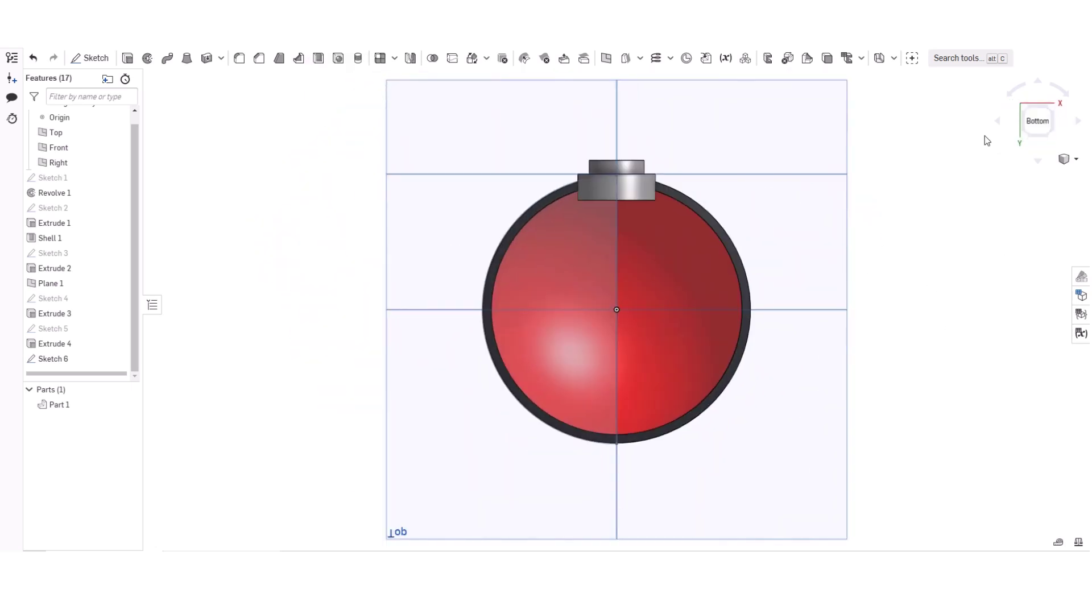
right_click_drag(977, 122, 1054, 134)
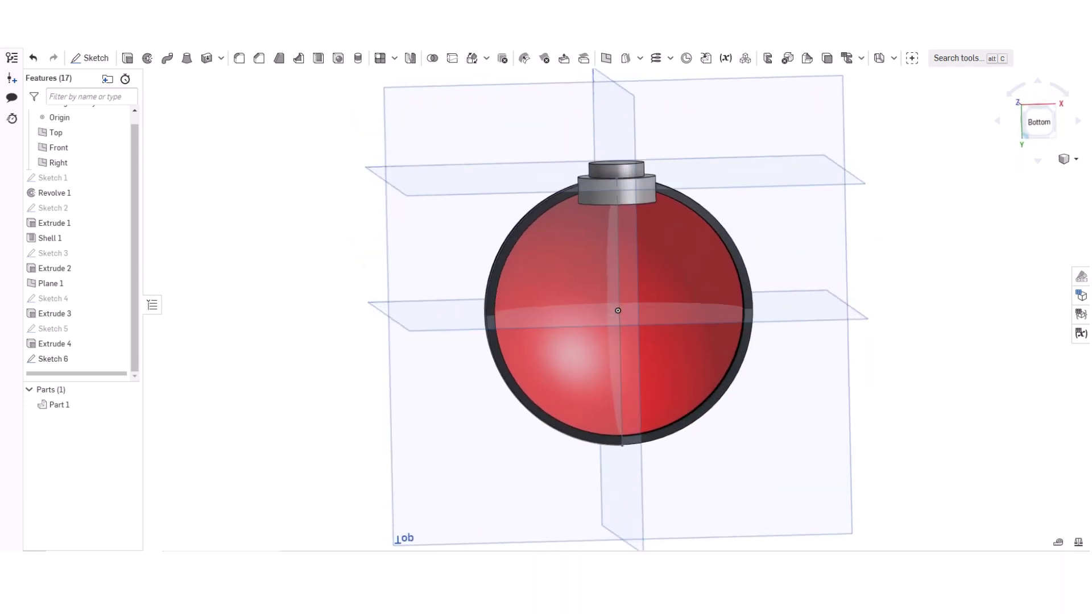
left_click(1034, 134)
left_click(560, 244)
right_click_drag(442, 187, 398, 171)
Try to revolve the half-circle sketch a full turn about its straight edge, adding it with Merge with all enabled
left_click(149, 58)
left_click(578, 310)
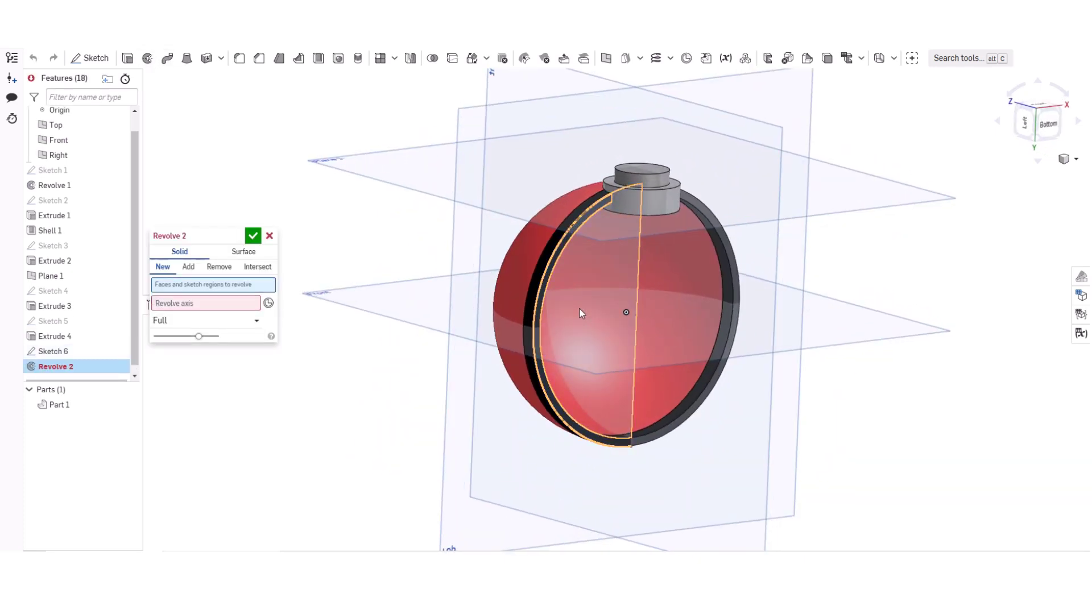
left_click(621, 347)
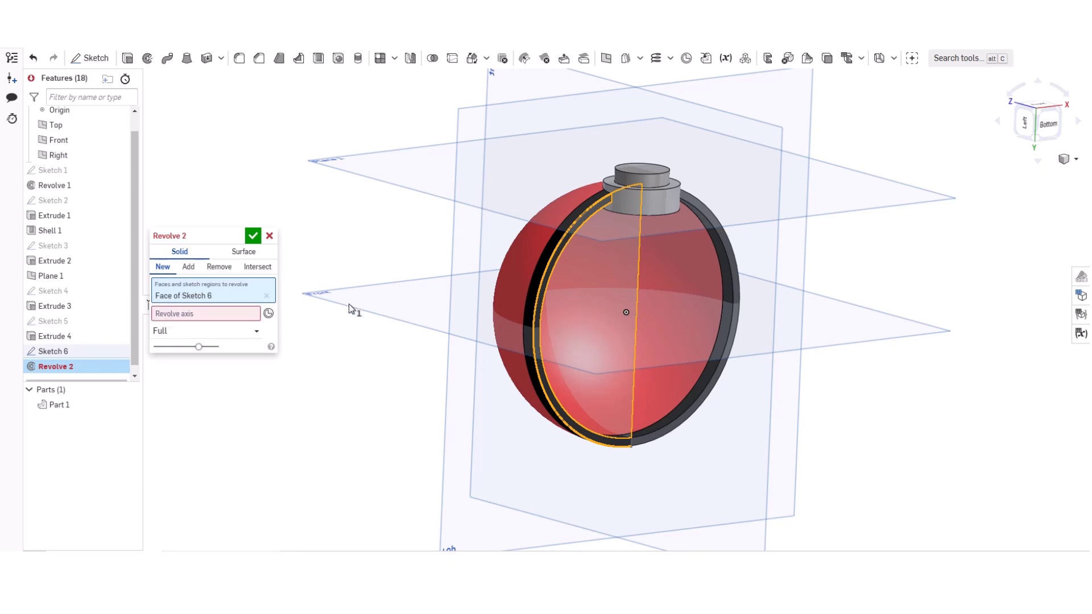
left_click(236, 314)
left_click(635, 351)
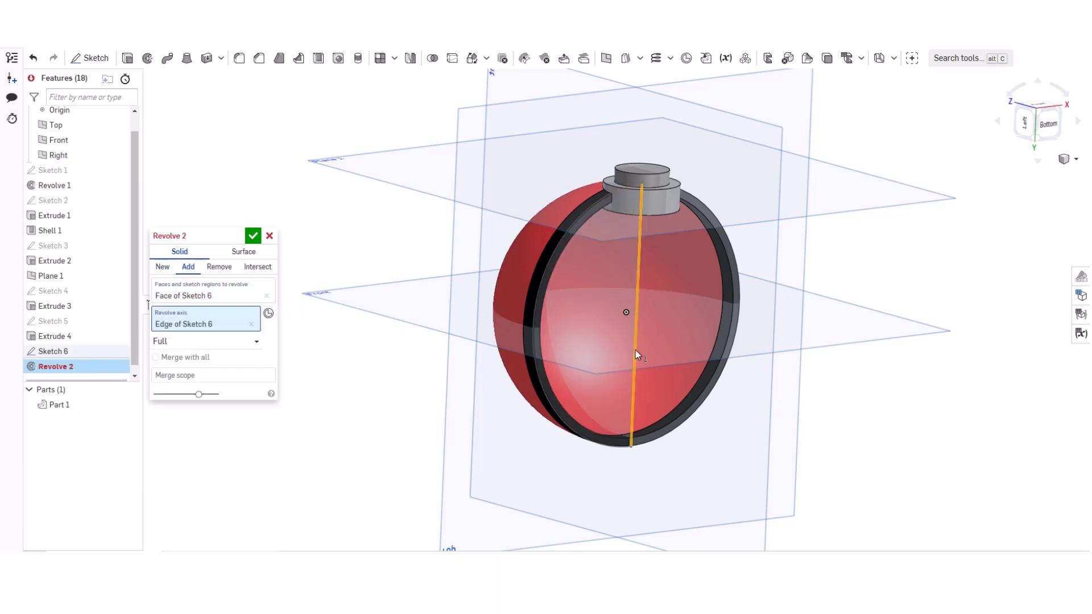
mouse_move(767, 356)
right_mouse_down()
mouse_move(822, 358)
mouse_move(792, 406)
mouse_move(785, 446)
right_mouse_up()
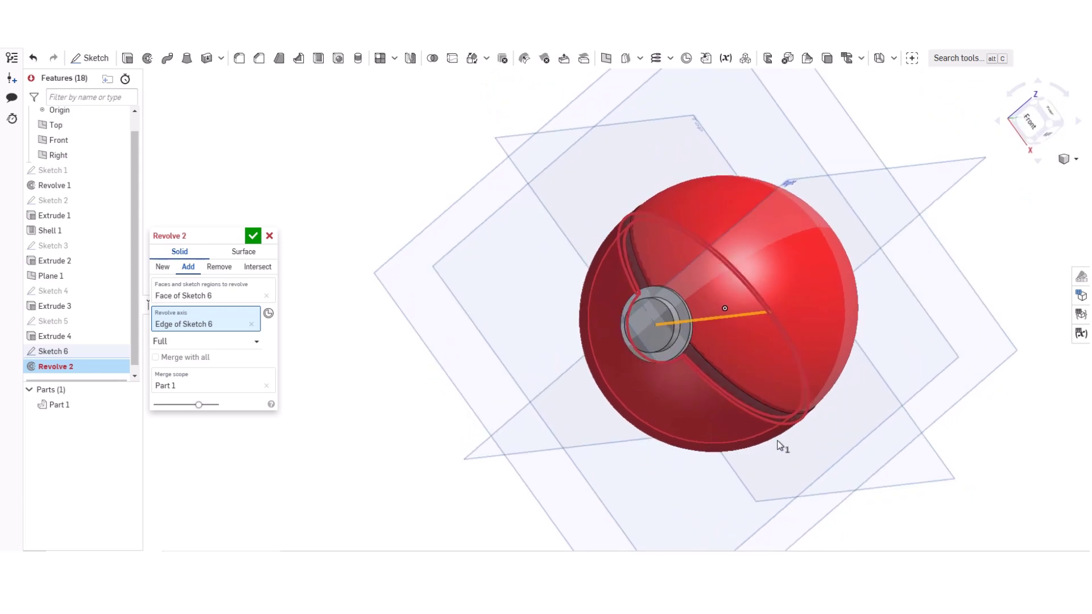
left_click(155, 357)
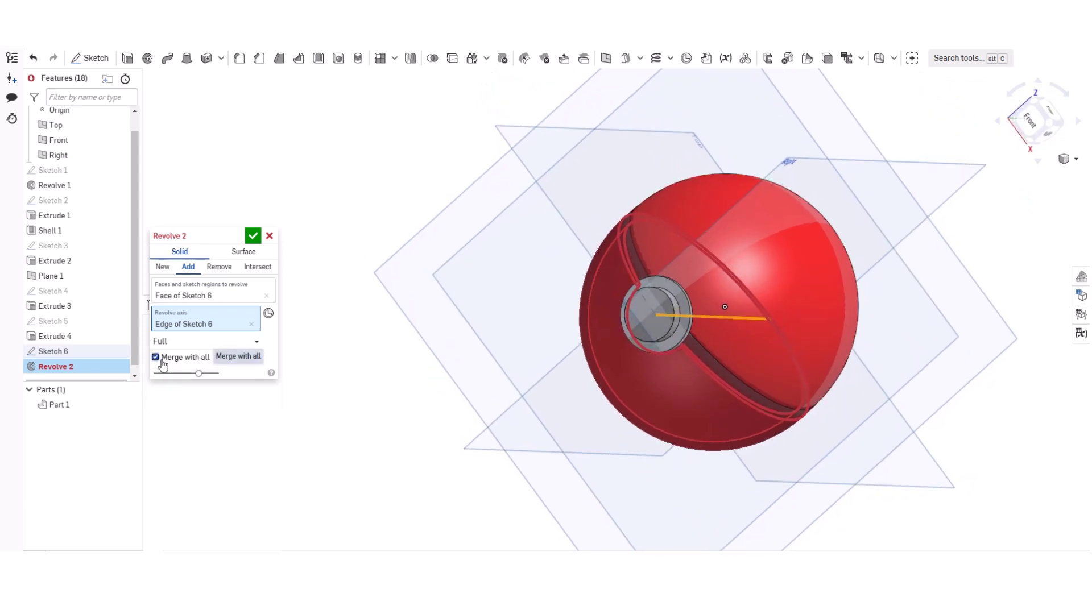
left_click(252, 238)
Delete the Revolve 2 feature
right_click_drag(268, 238, 320, 107)
right_click(95, 369)
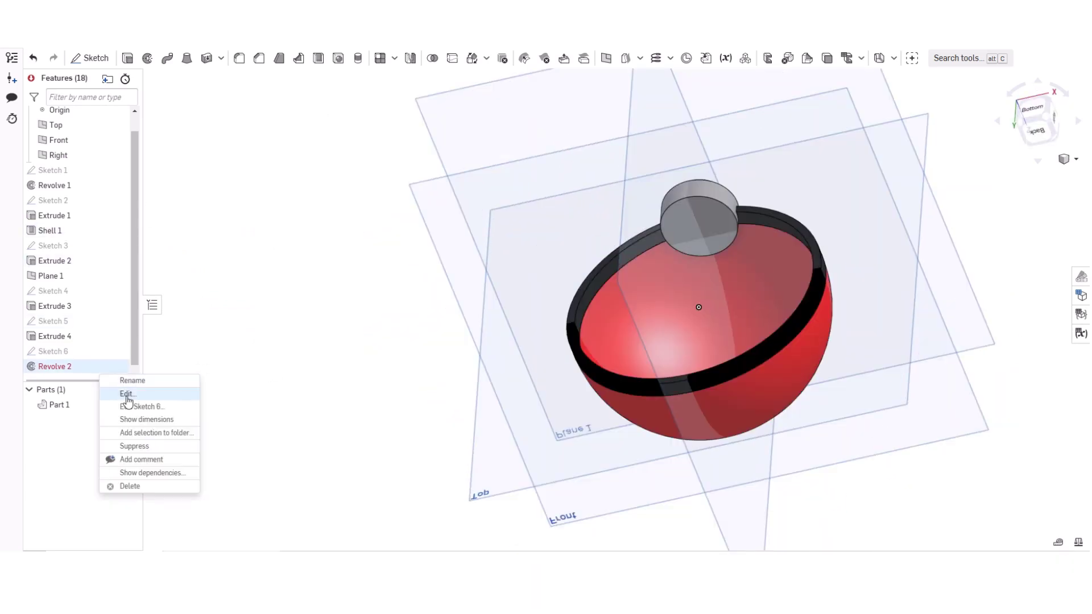
left_click(148, 490)
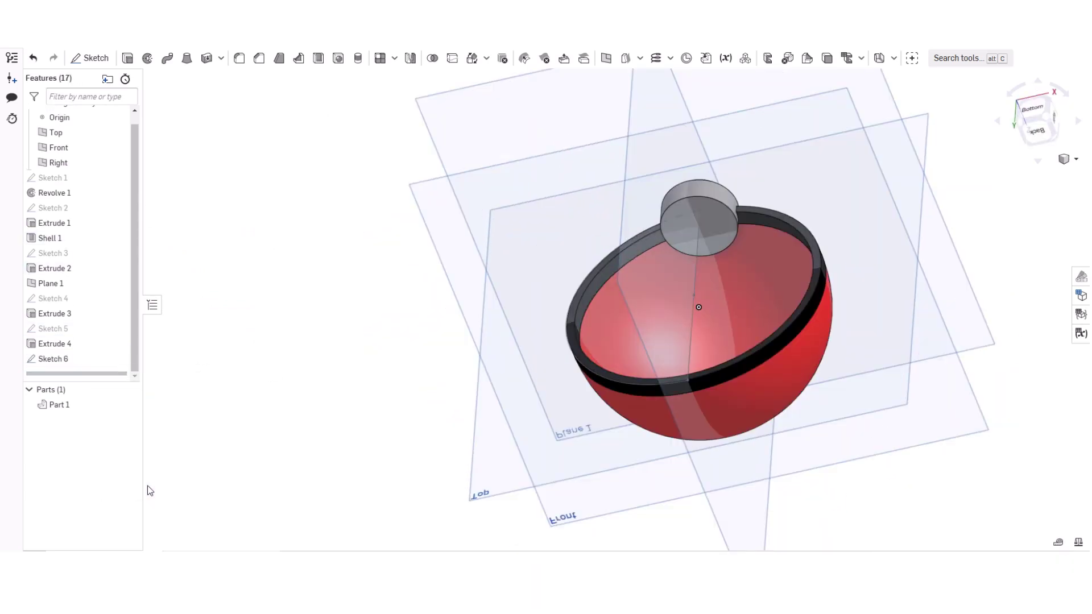
right_click_drag(368, 445, 372, 501)
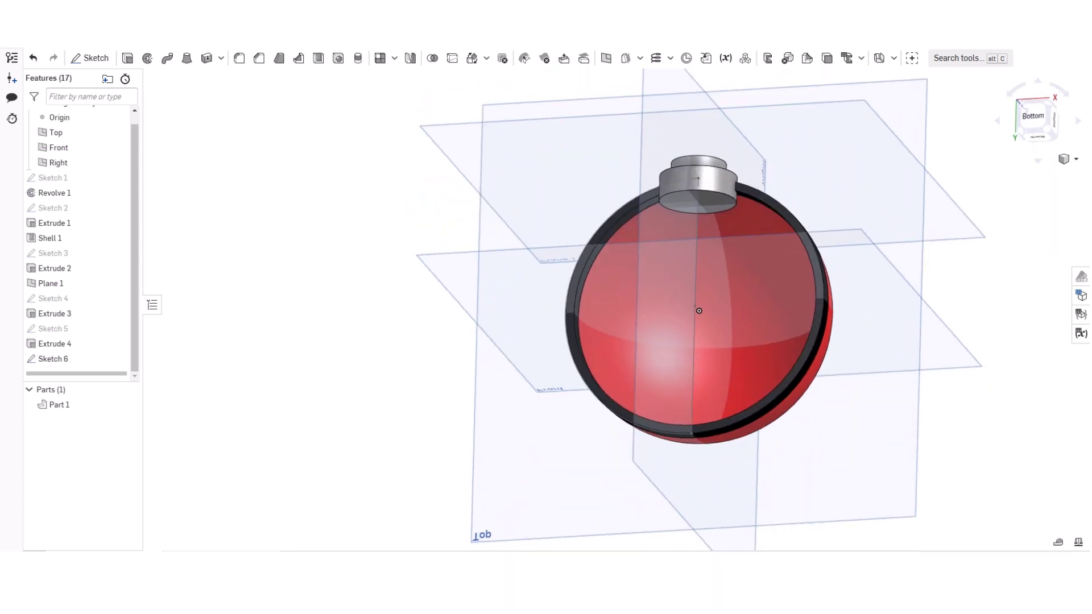
left_click(85, 58)
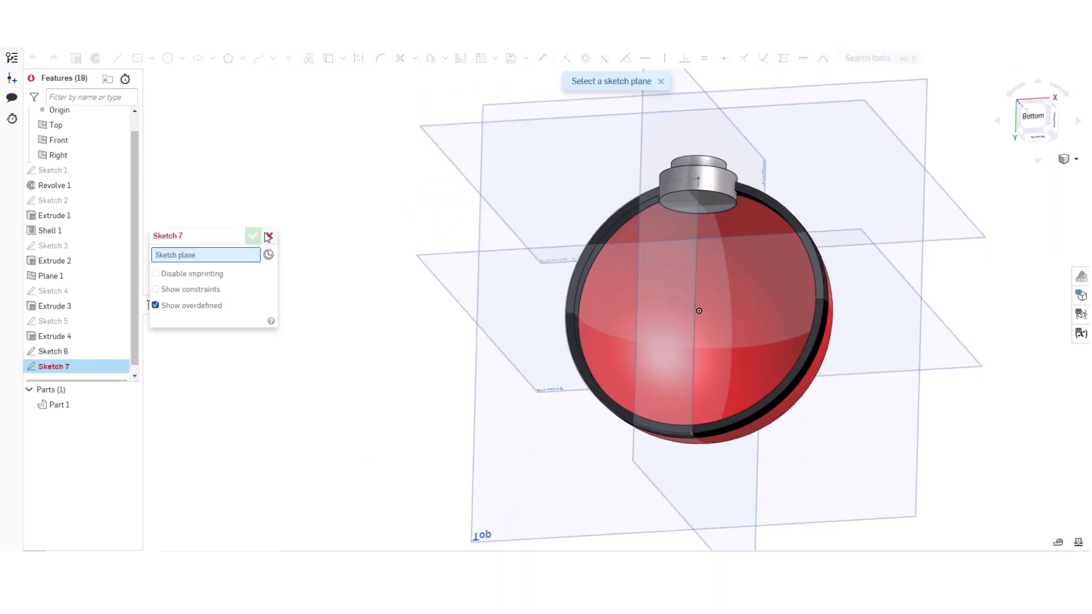
left_click(268, 237)
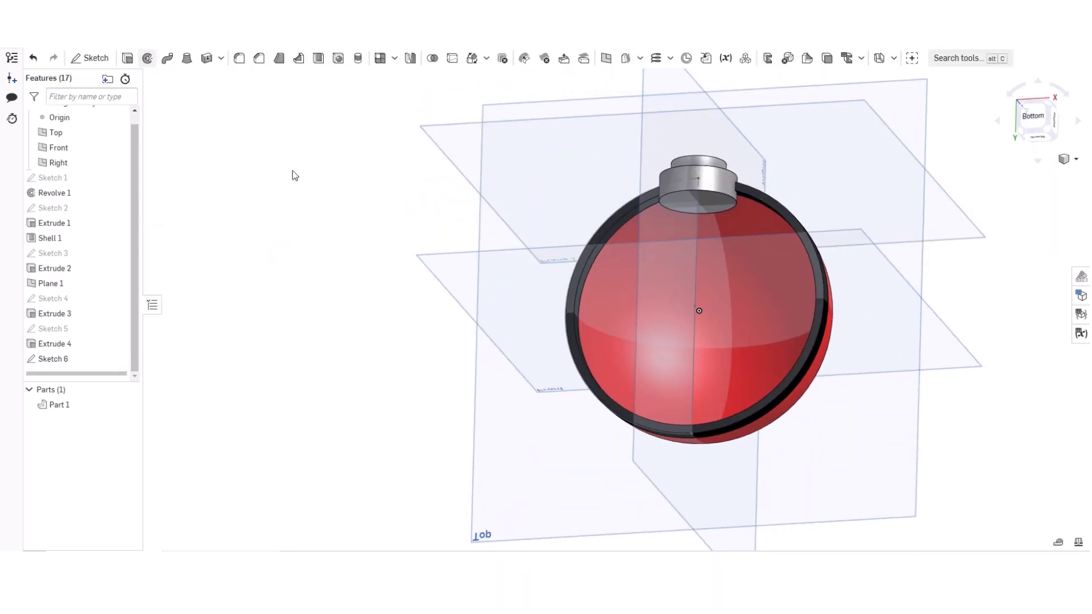
Revolve the half-circle sketch on the rim a full turn about its straight edge, creating it as a new separate part
left_click(148, 58)
left_click(649, 364)
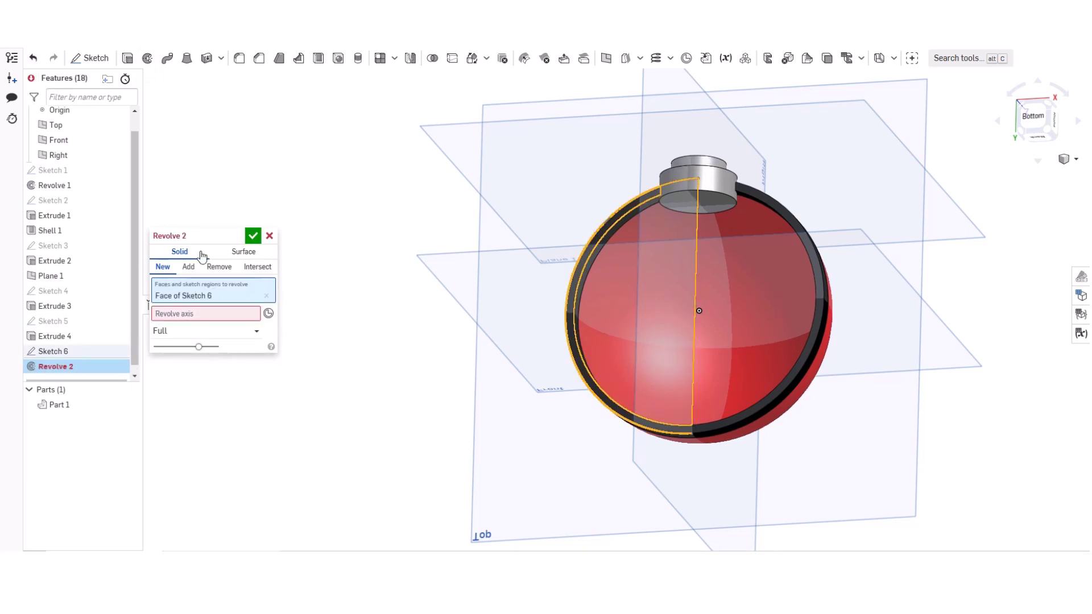
left_click(204, 330)
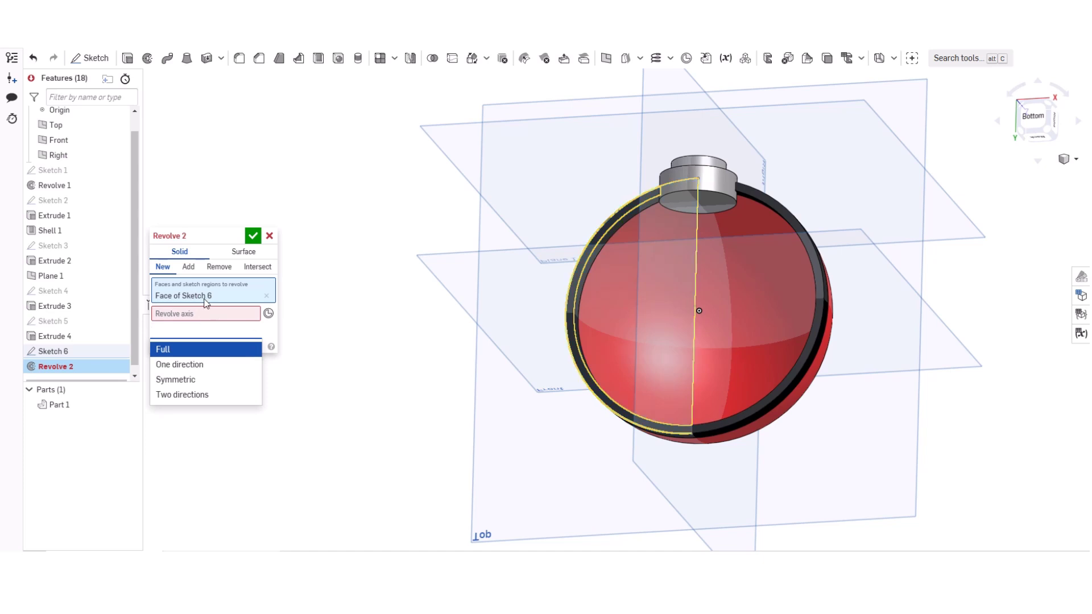
left_click(208, 319)
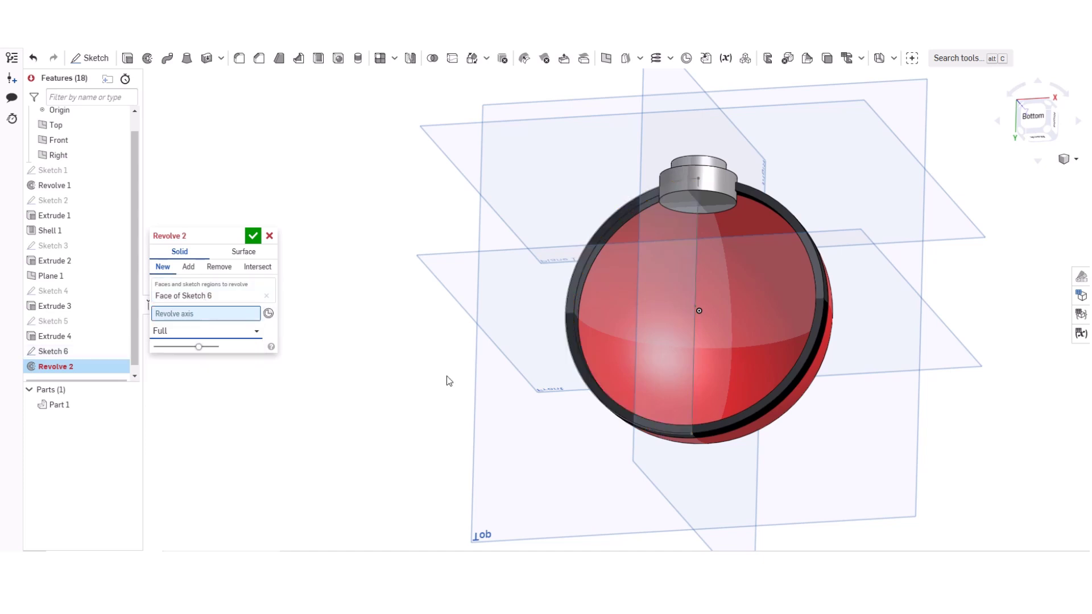
left_click(691, 394)
right_click_drag(570, 342, 390, 219)
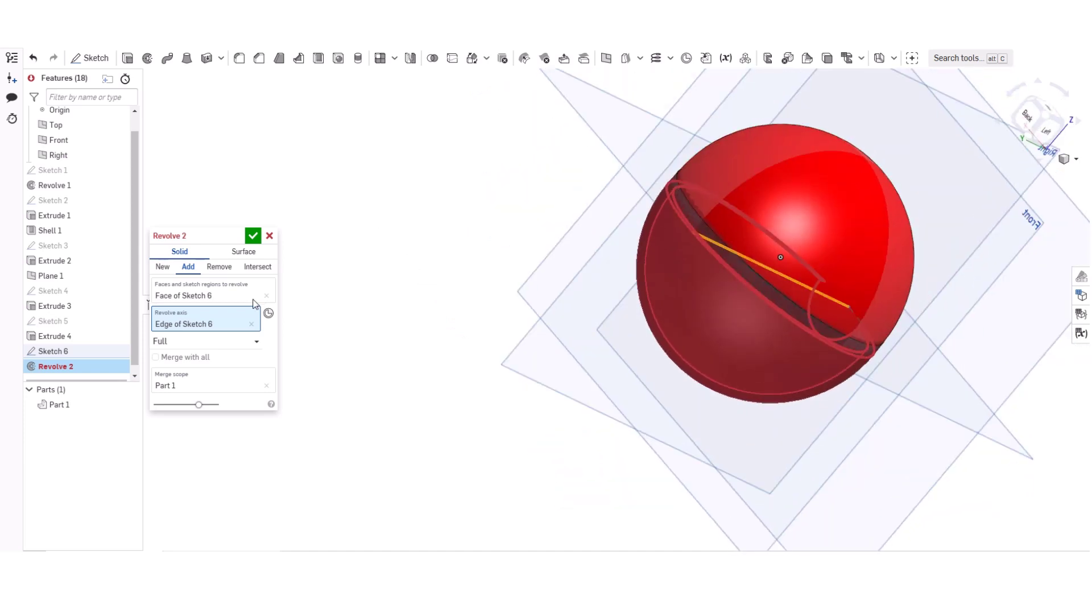
left_click(168, 267)
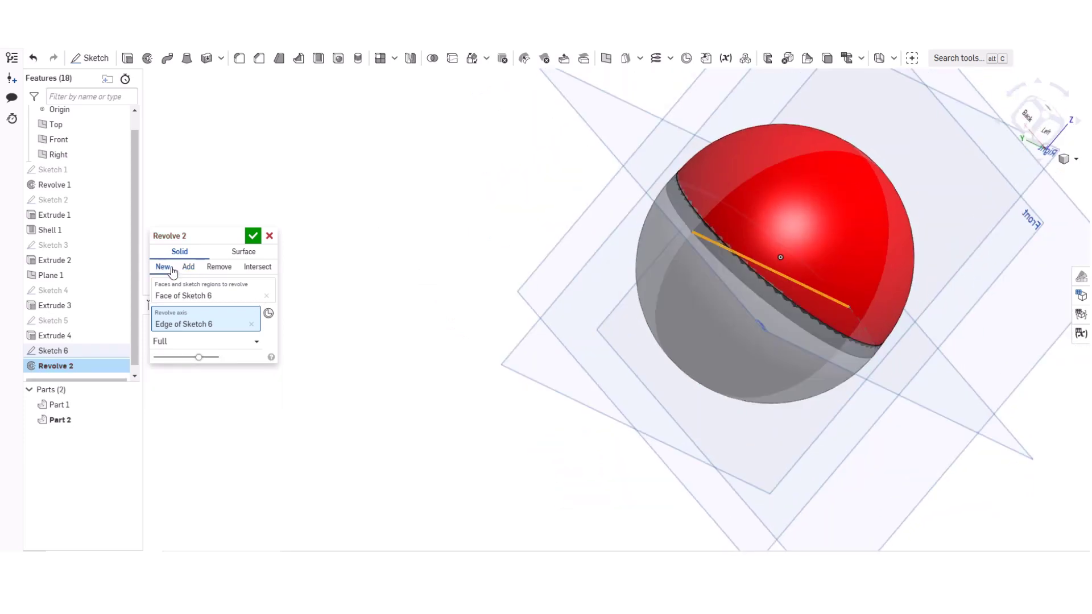
left_click(253, 236)
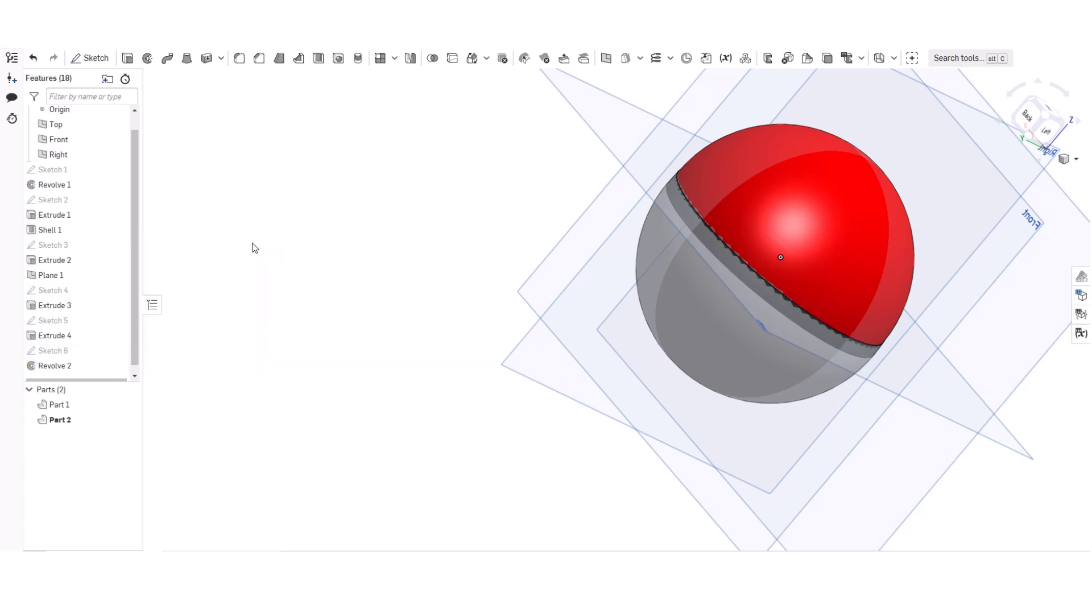
Start a new sketch on the Top plane, viewed straight from above
right_click_drag(232, 210, 184, 163)
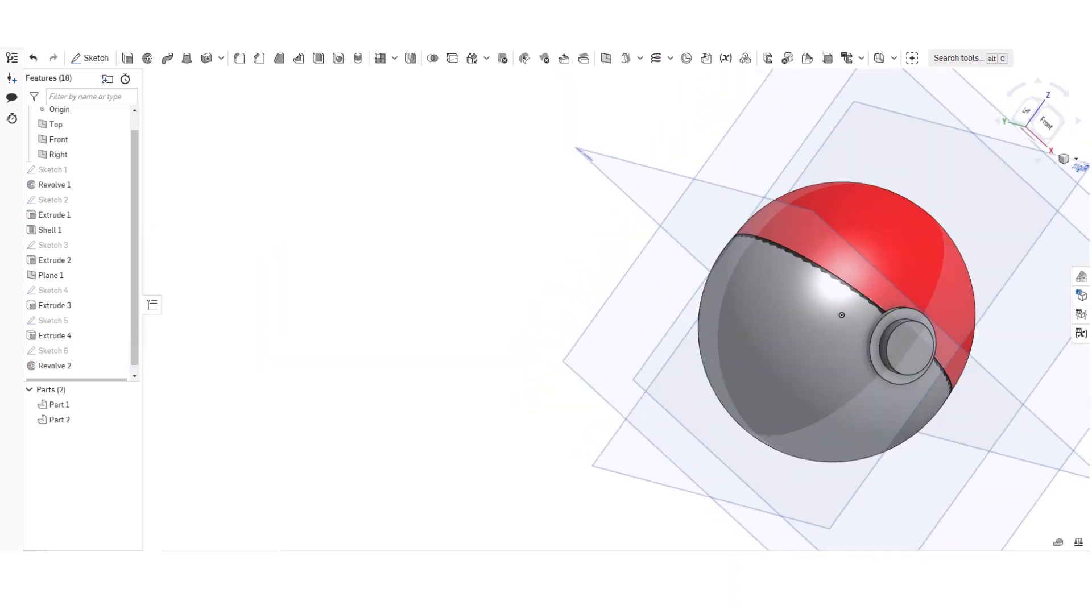
mouse_move(678, 139)
right_mouse_down()
mouse_move(629, 154)
mouse_move(670, 157)
right_mouse_up()
left_click(1046, 109)
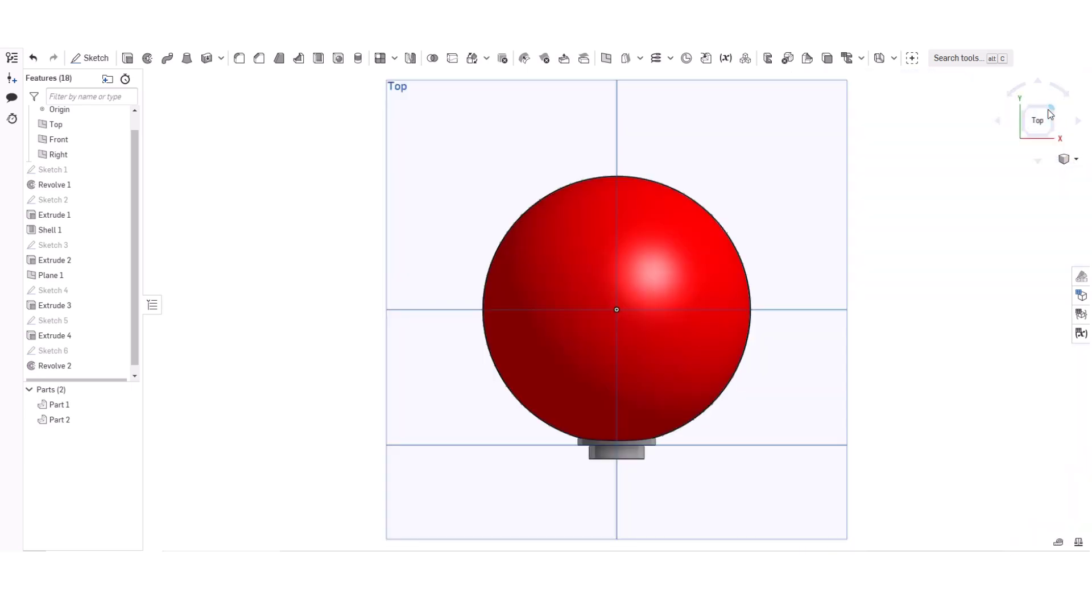
key("shift+s")
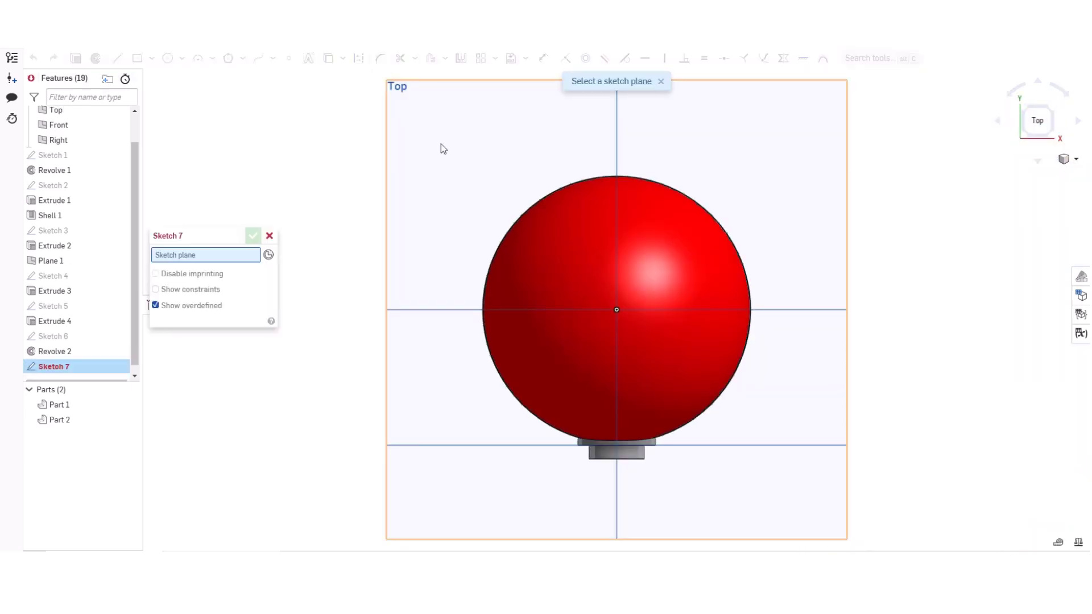
left_click(439, 144)
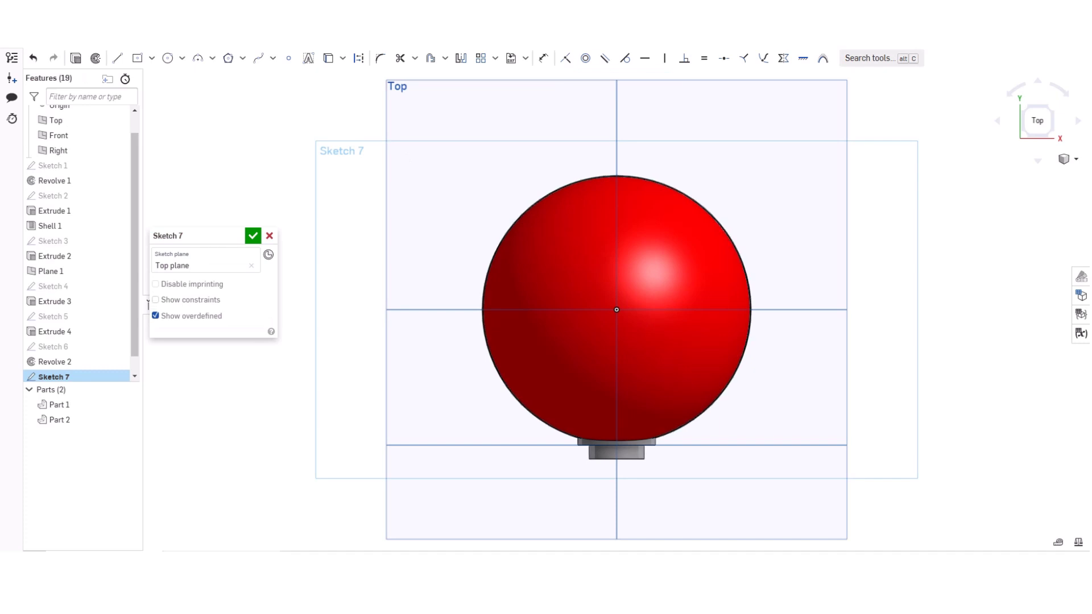